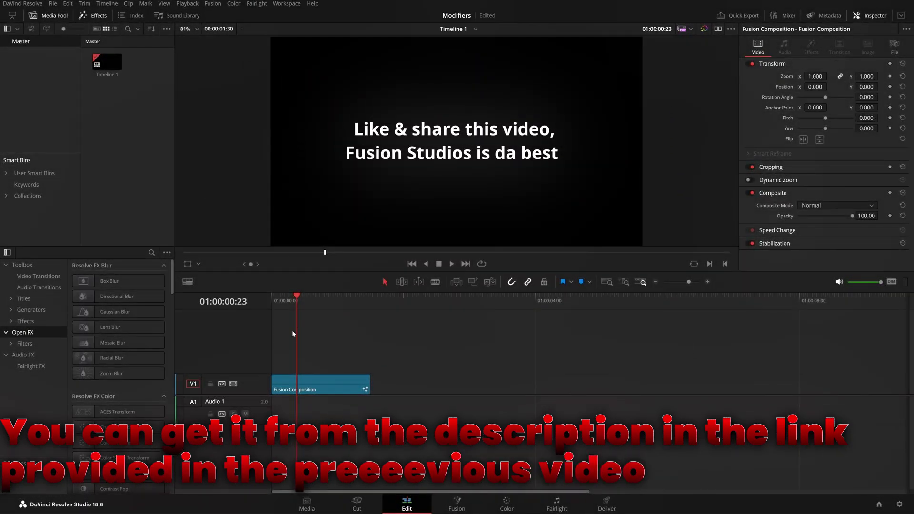
- Add a new Fusion Composition to video track V1 after the existing clip
mouse_move(297, 326)
left_mouse_down()
mouse_move(347, 330)
mouse_move(305, 334)
left_mouse_up()
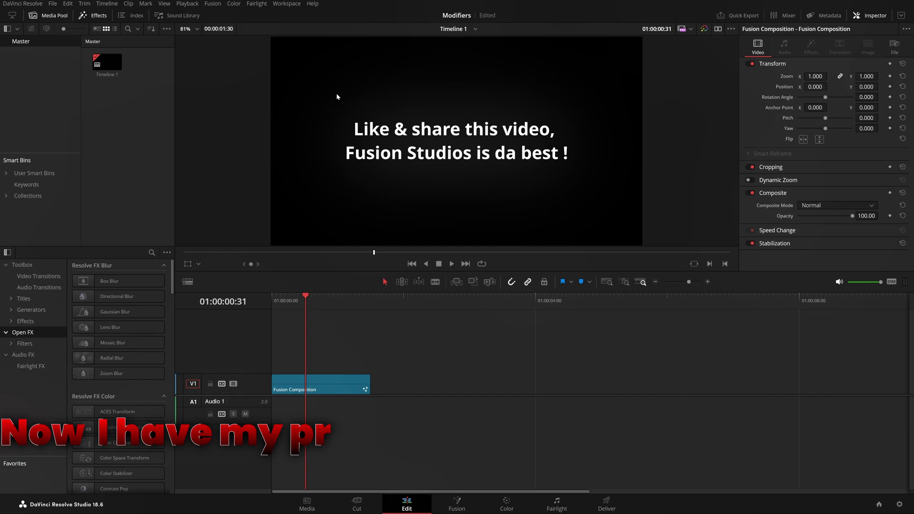
left_click(26, 321)
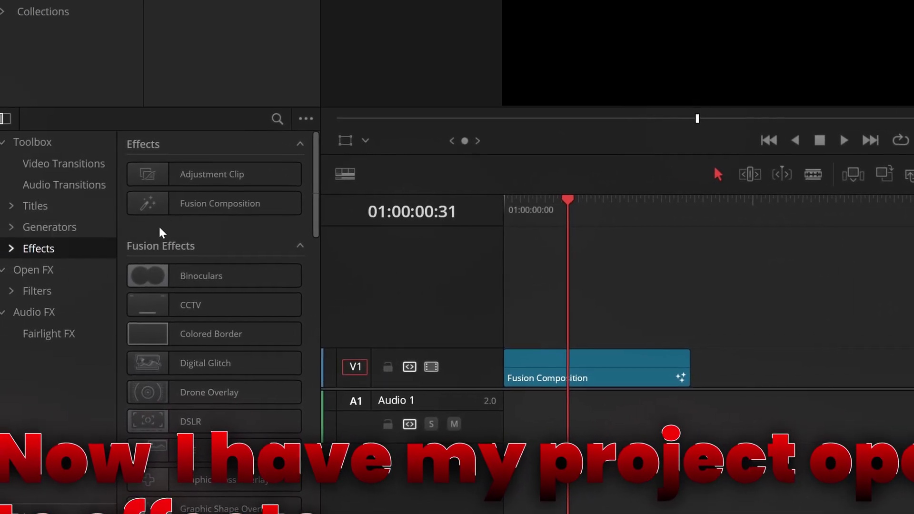
left_click_drag(38, 240, 484, 387)
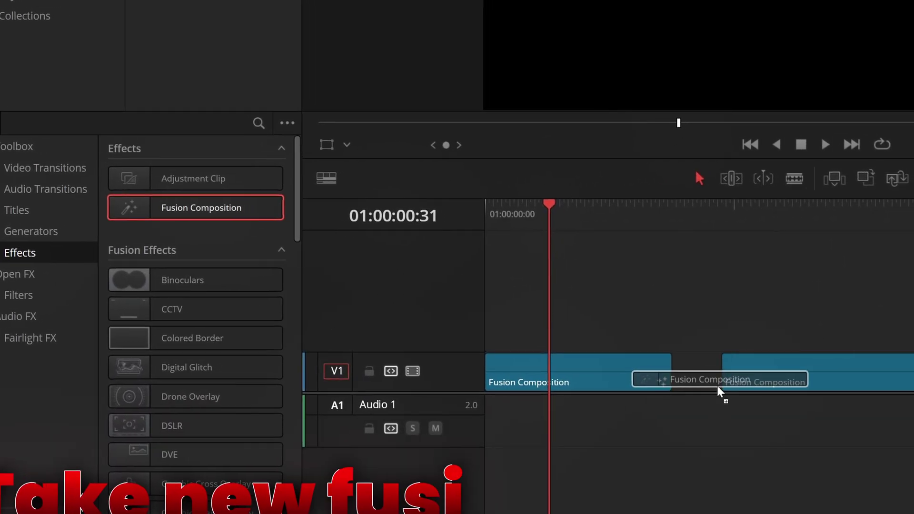
left_click_drag(718, 387, 713, 387)
- Place the playhead over the new composition and open it on the Fusion page
left_click(810, 217)
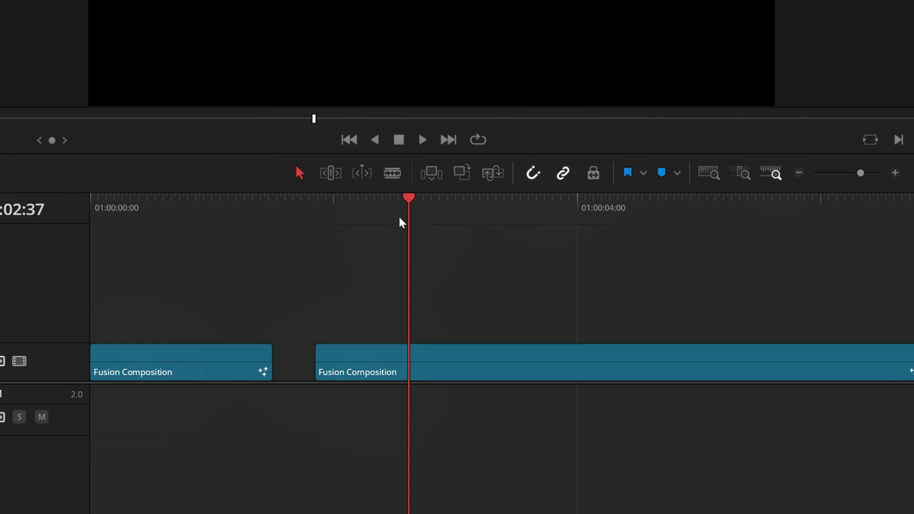
left_click_drag(399, 218, 439, 266)
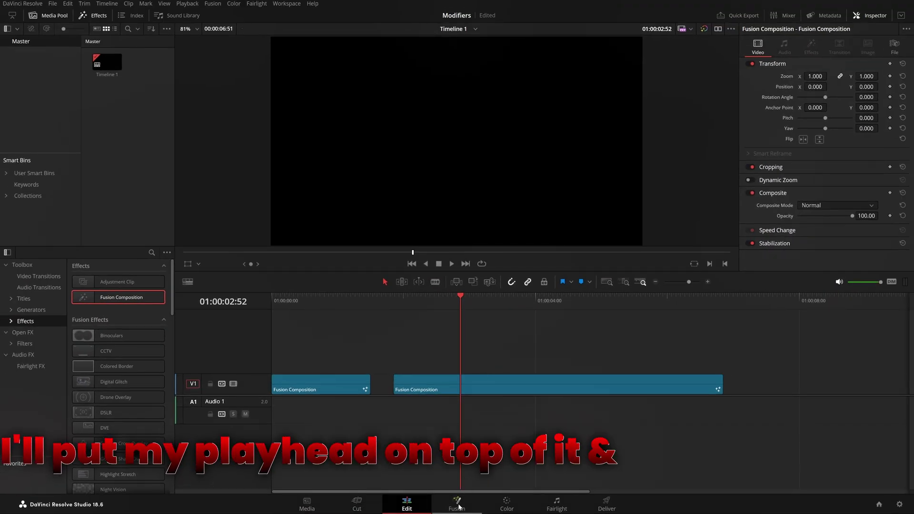
left_click(457, 505)
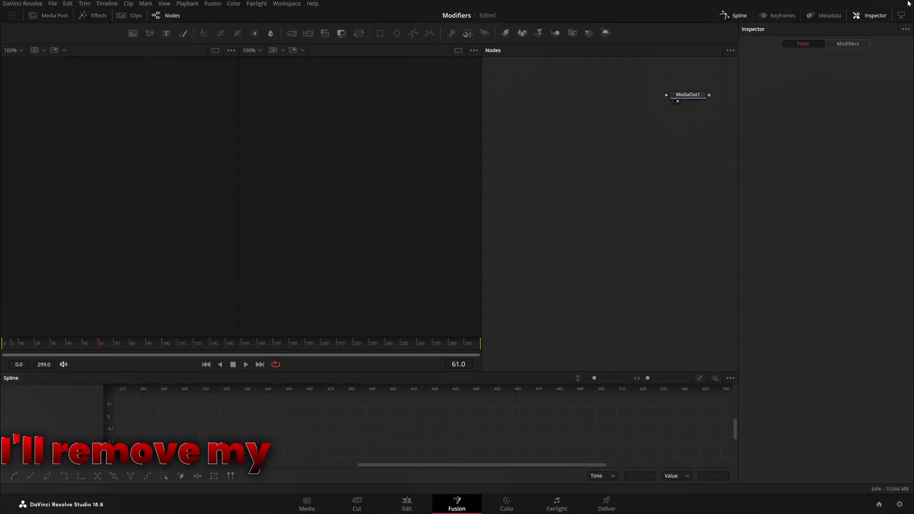
- Hide the Spline editor and narrow the viewer to widen the node area, with MediaOut1 moved lower in the graph
left_click(736, 16)
left_click_drag(689, 95, 616, 272)
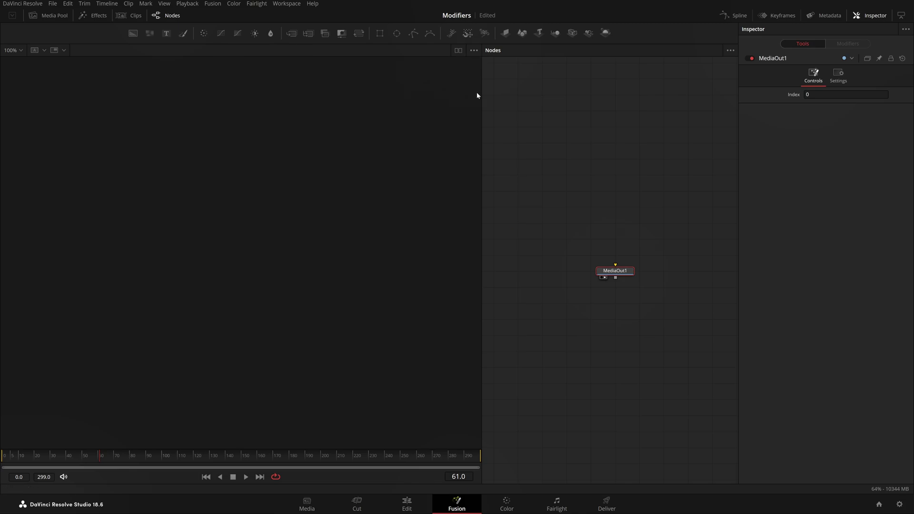
left_click_drag(481, 93, 320, 93)
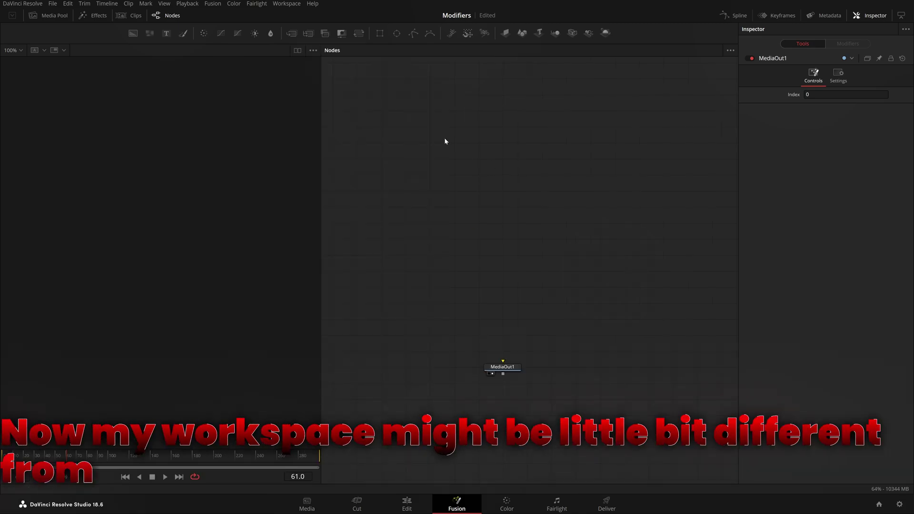
- Apply the Mid Flow Fusion layout preset to the workspace
left_click(285, 3)
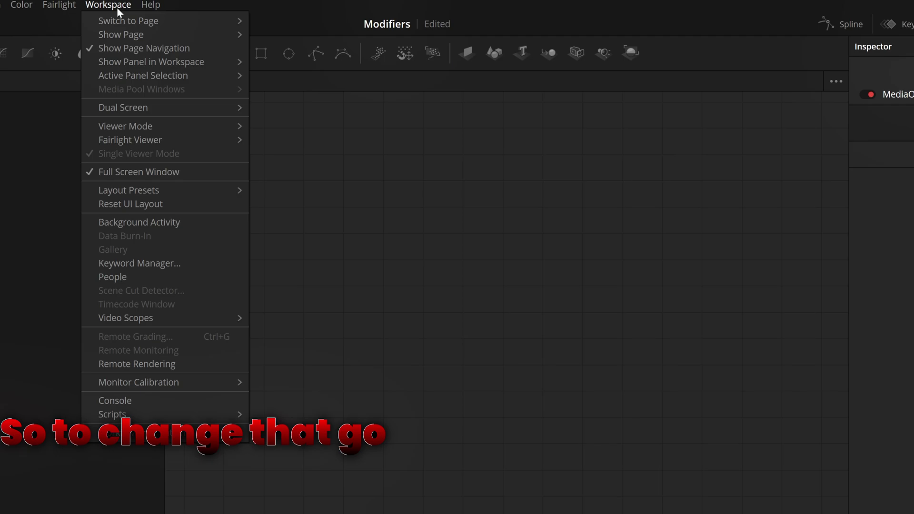
mouse_move(161, 189)
mouse_move(284, 221)
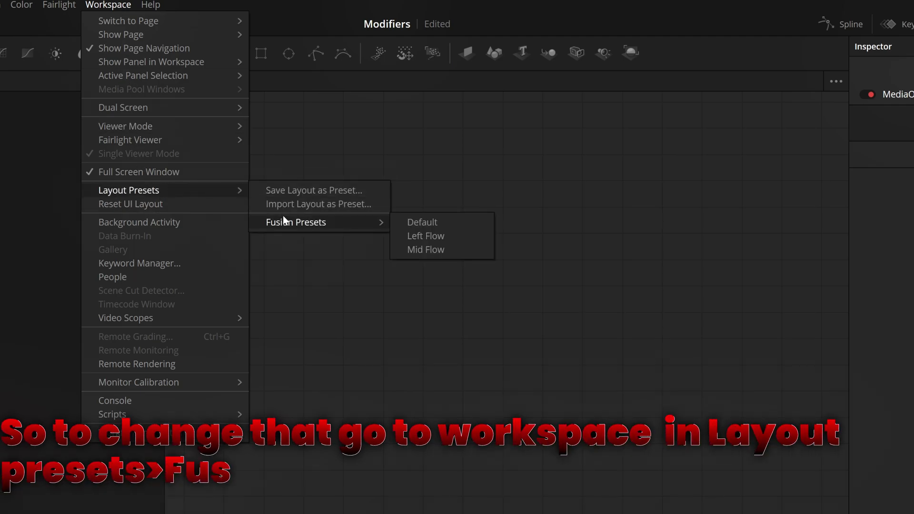
left_click(413, 249)
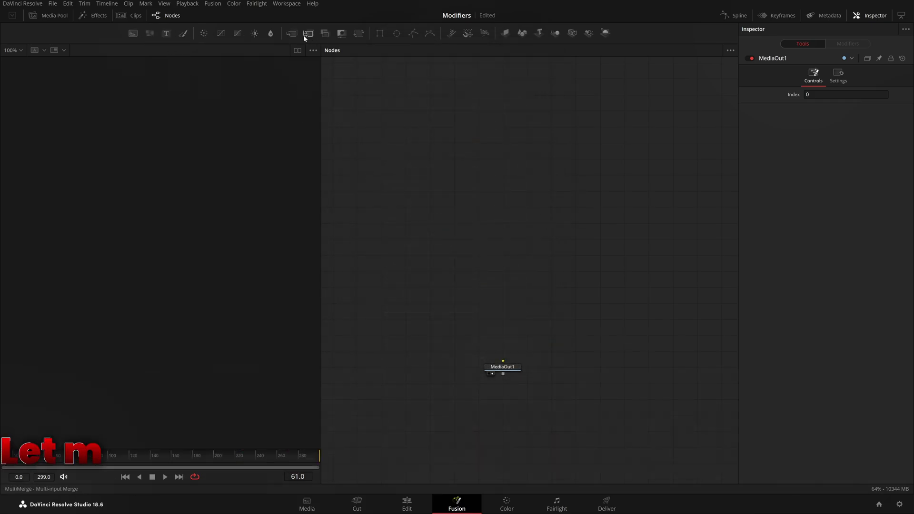
- Add an Ellipse node to the node graph with a Transform node below it
left_click_drag(397, 33, 527, 143)
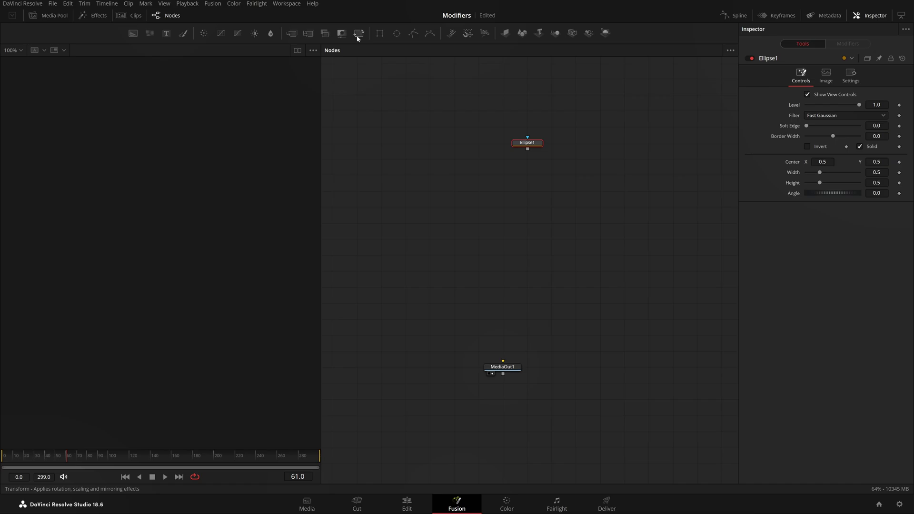
left_click_drag(359, 33, 527, 191)
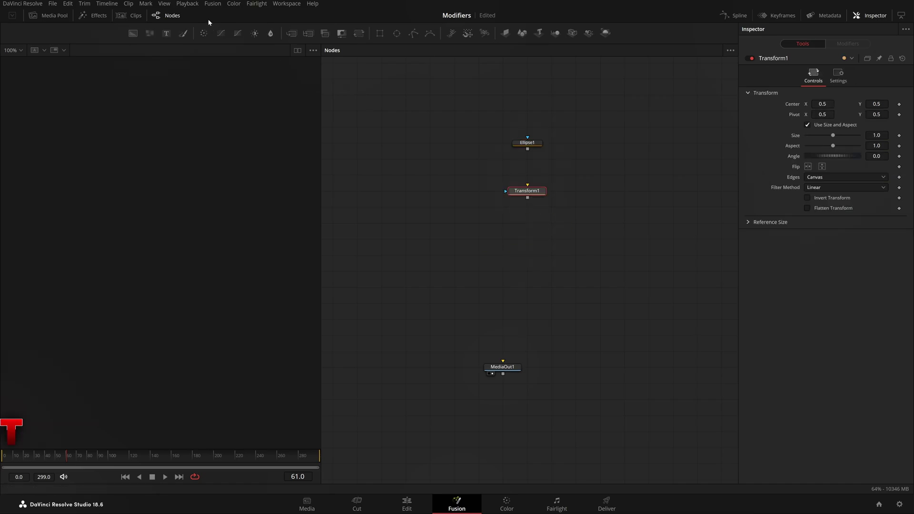
- Check that the Fusion toolbar is enabled and set it to Default
left_click(213, 4)
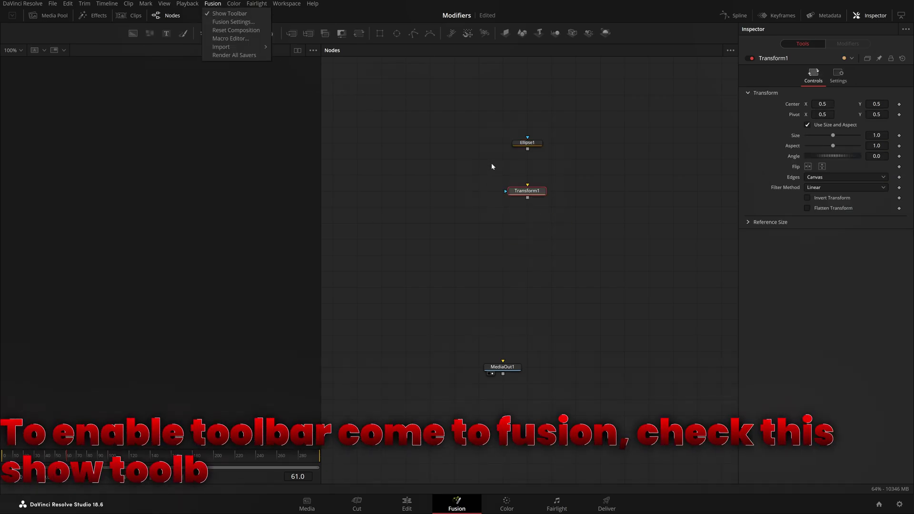
right_click(630, 33)
left_click(648, 60)
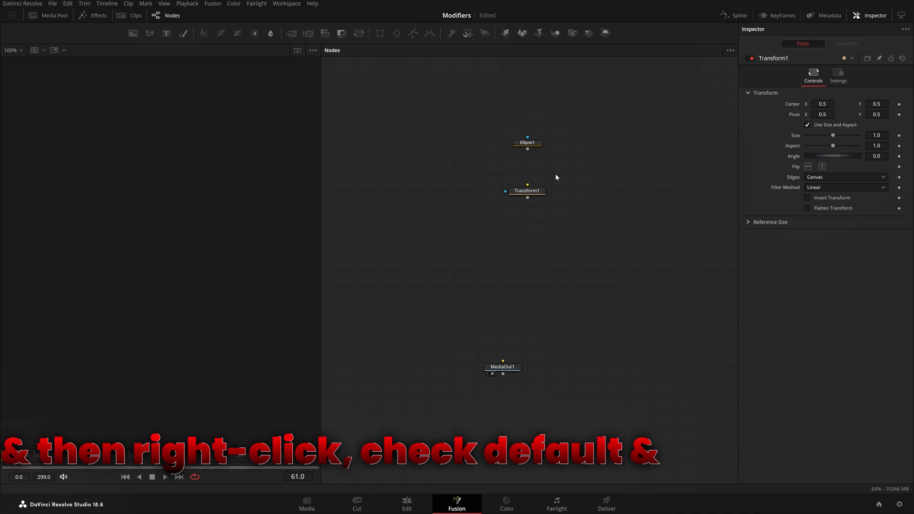
- Connect the Ellipse1 output to Transform1 and display Transform1 in the viewer
left_click_drag(527, 150, 527, 193)
key("1")
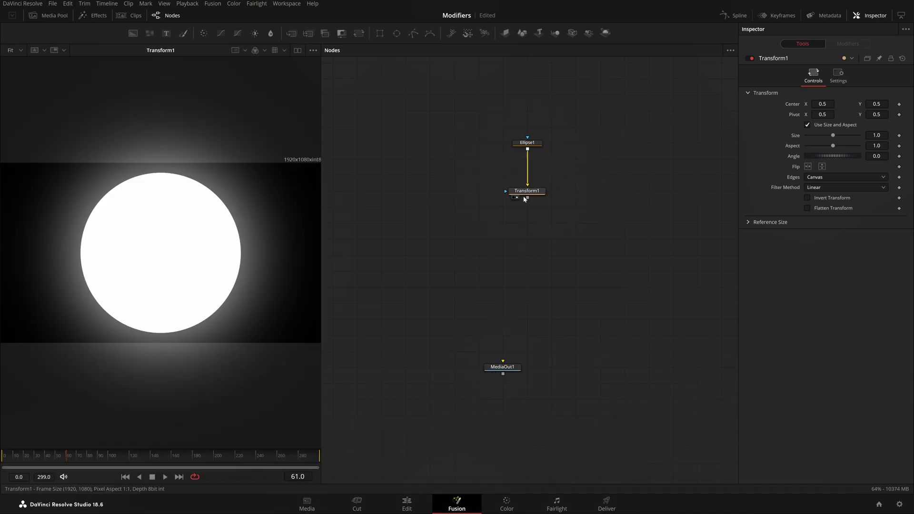
- Shrink the Ellipse1 circle to a width and height of about 0.13
left_click(519, 146)
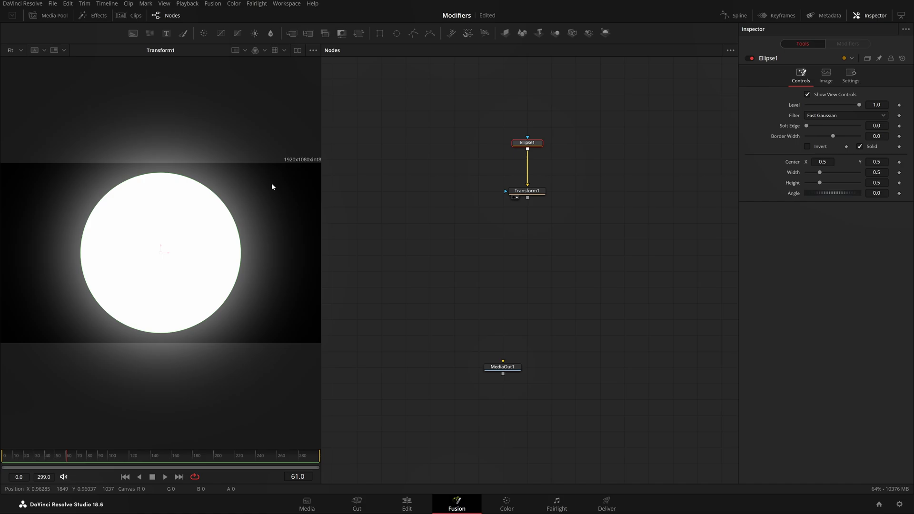
left_click_drag(222, 304, 180, 261)
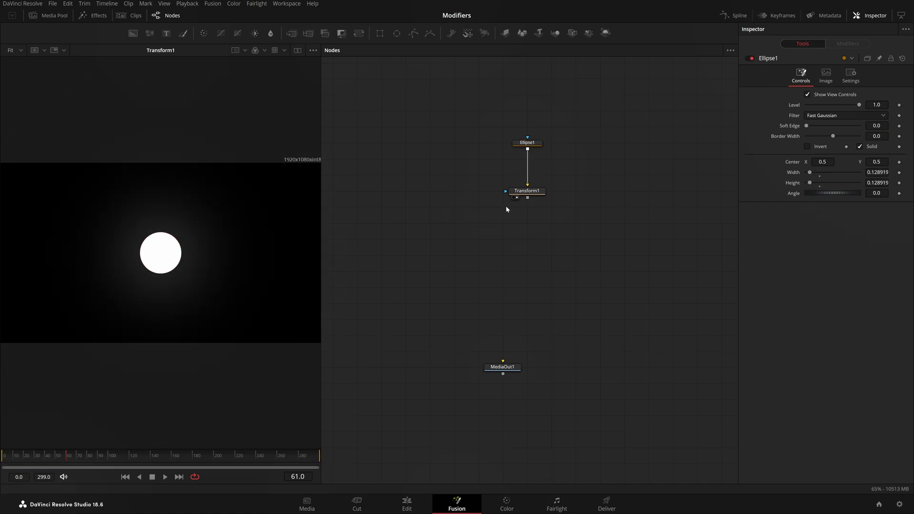
- Move MediaOut1 directly below Transform1 and show an enlarged Spline editor with Transform1 selected
left_click(521, 193)
left_click_drag(503, 367, 527, 270)
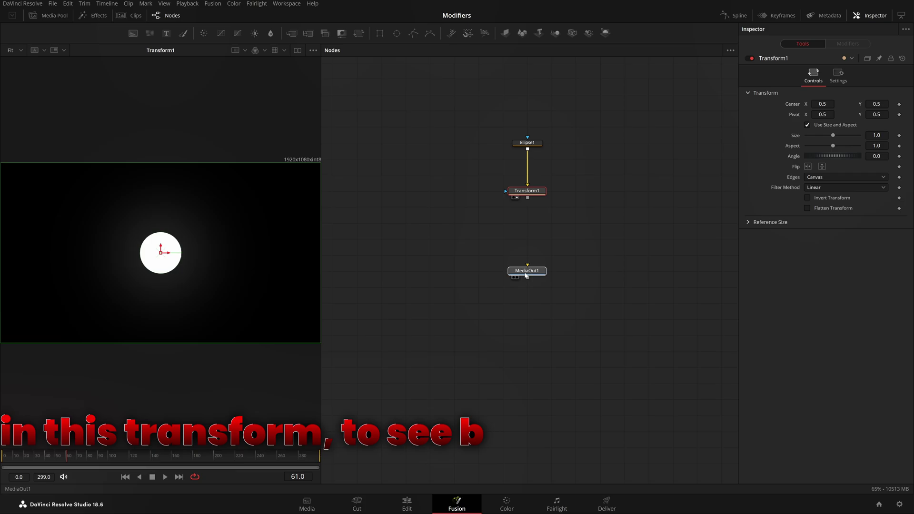
left_click(735, 14)
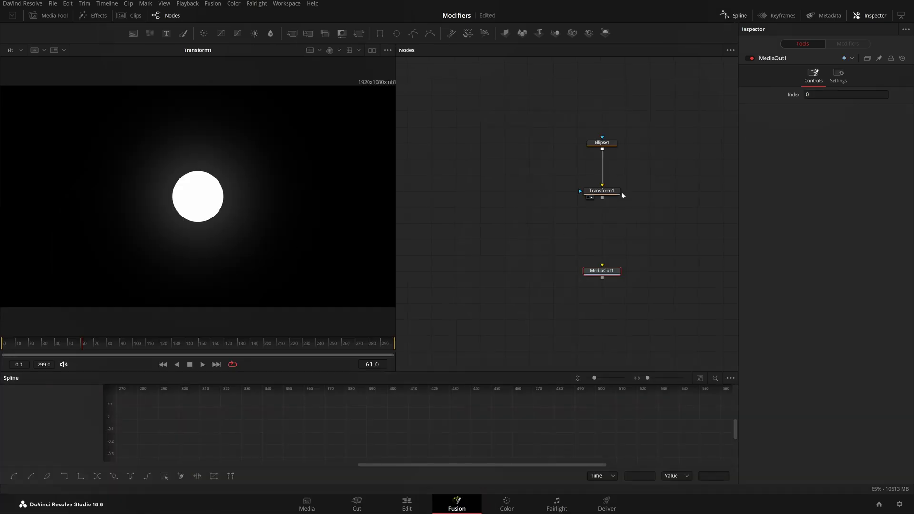
left_click(614, 192)
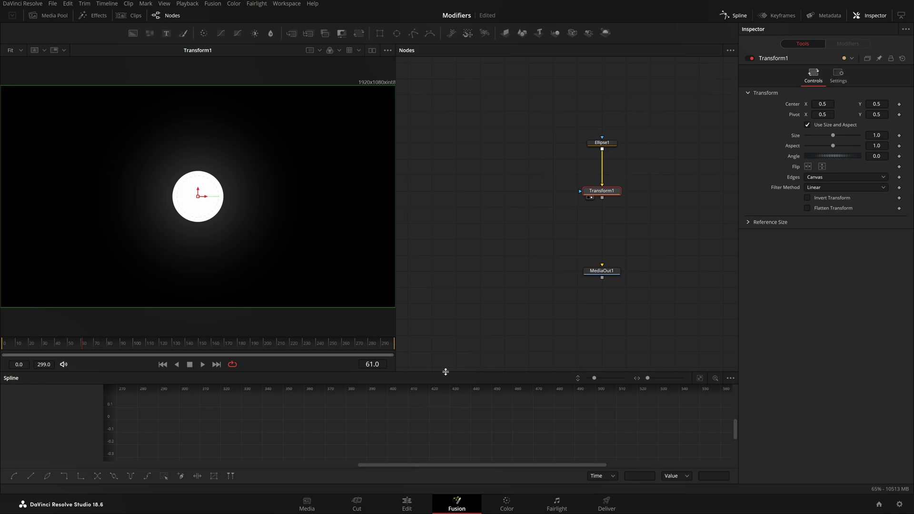
left_click_drag(448, 371, 450, 349)
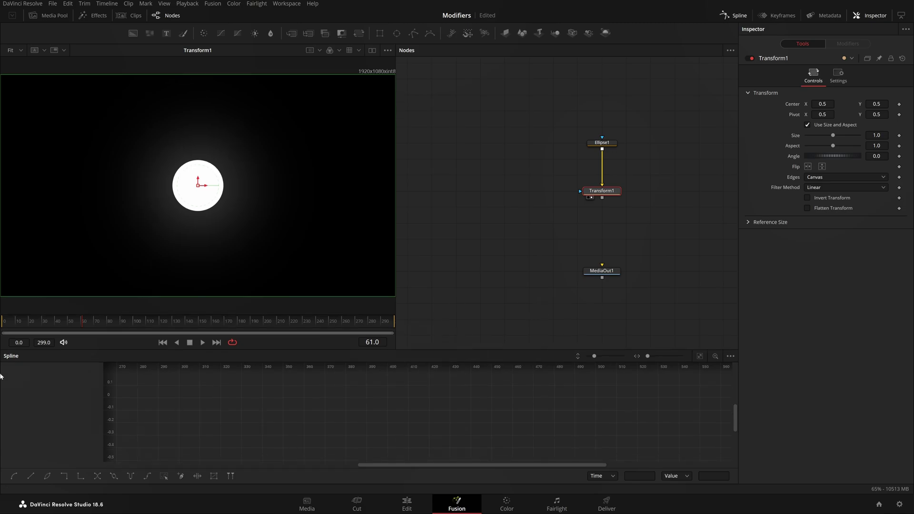
- Compare the animation options offered for Transform1's Size and Center parameters
left_click(1, 324)
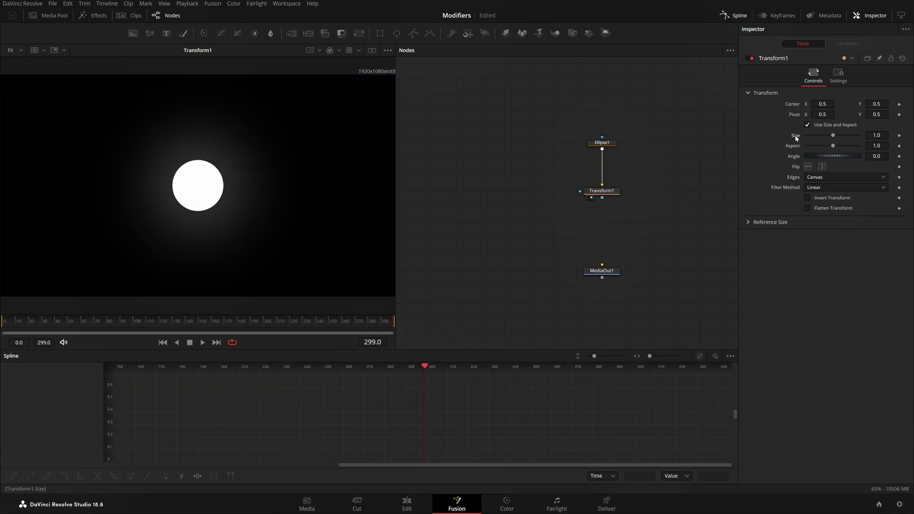
right_click(796, 135)
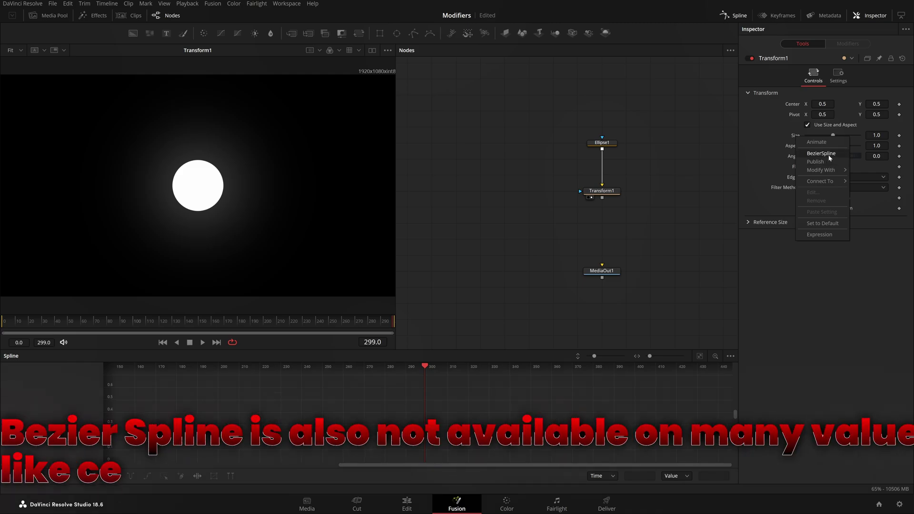
right_click(789, 105)
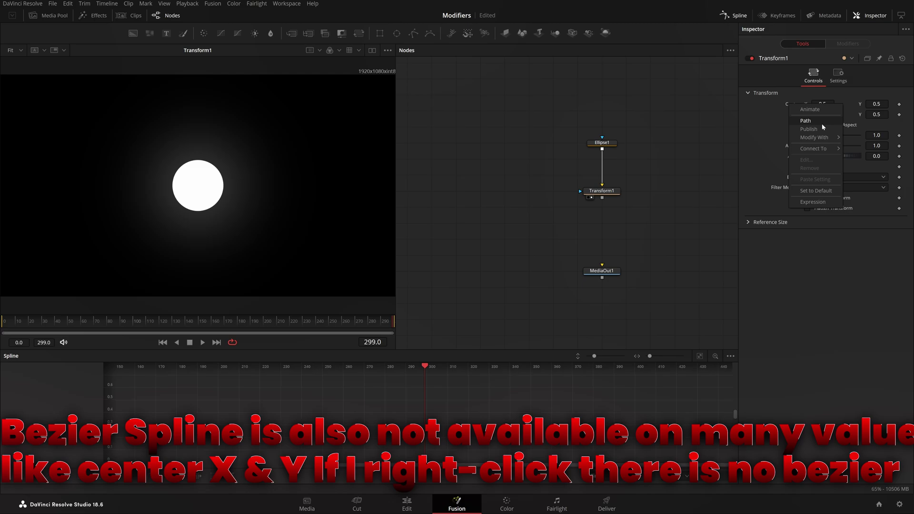
left_click(738, 155)
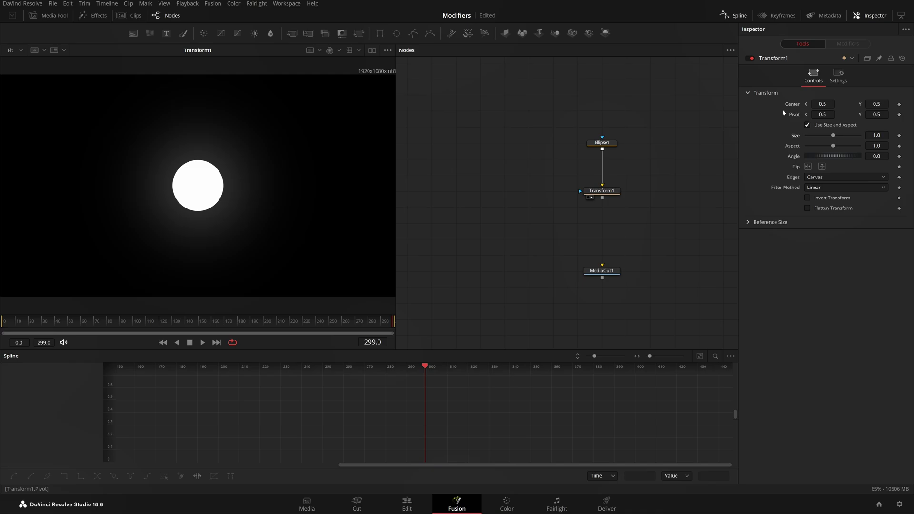
right_click(793, 137)
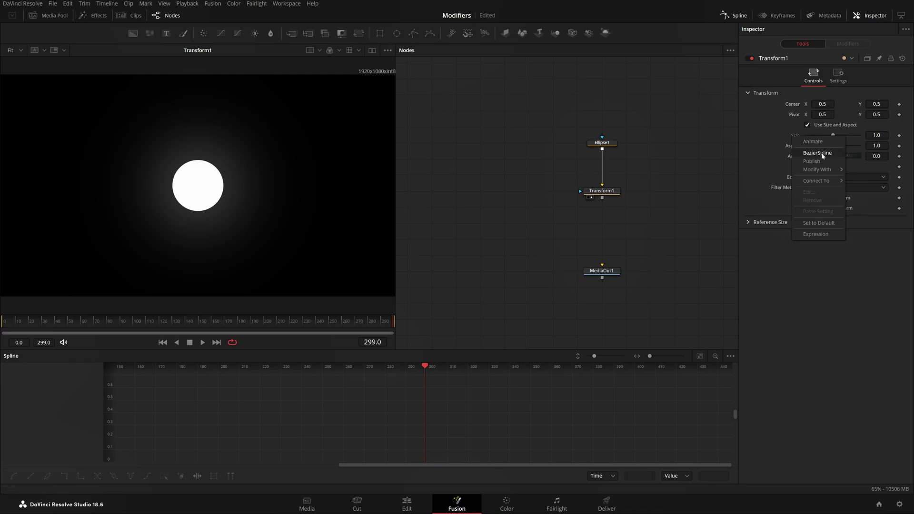
left_click(751, 153)
- Try shifting Transform1's Center X to 0.23 and changing its Center Y, and undo both changes
mouse_move(841, 138)
left_mouse_down()
mouse_move(810, 138)
mouse_move(834, 144)
left_mouse_up()
left_click_drag(822, 103, 809, 103)
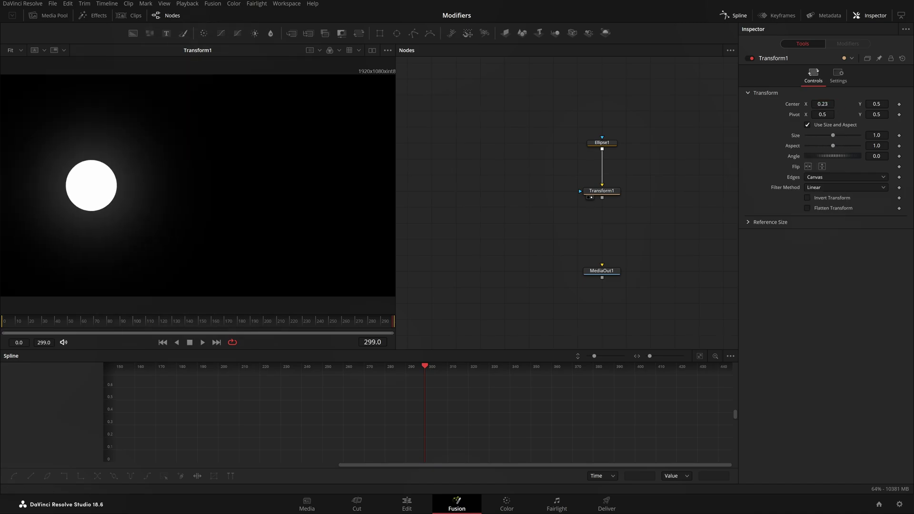
left_click_drag(877, 103, 863, 119)
key("ctrl+z")
key("ctrl+z")
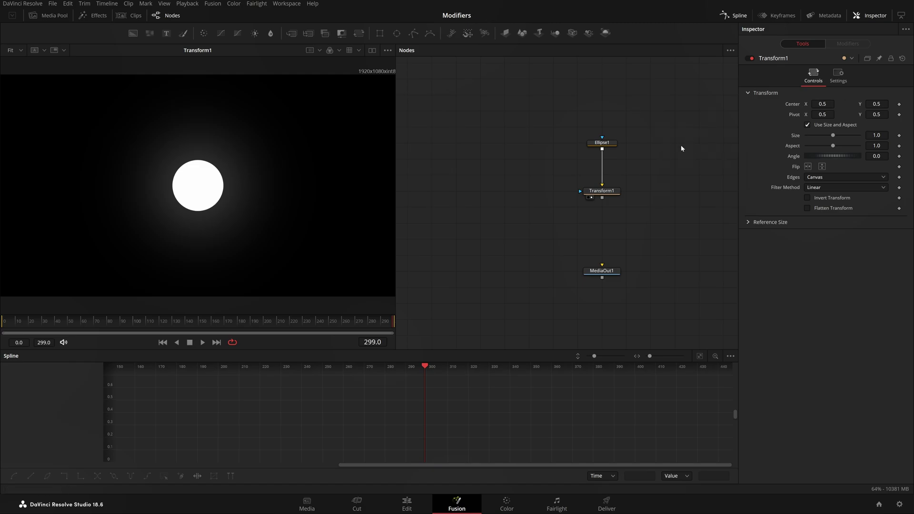
- Apply a BezierSpline to Transform1's Size parameter at frame 0
right_click(792, 138)
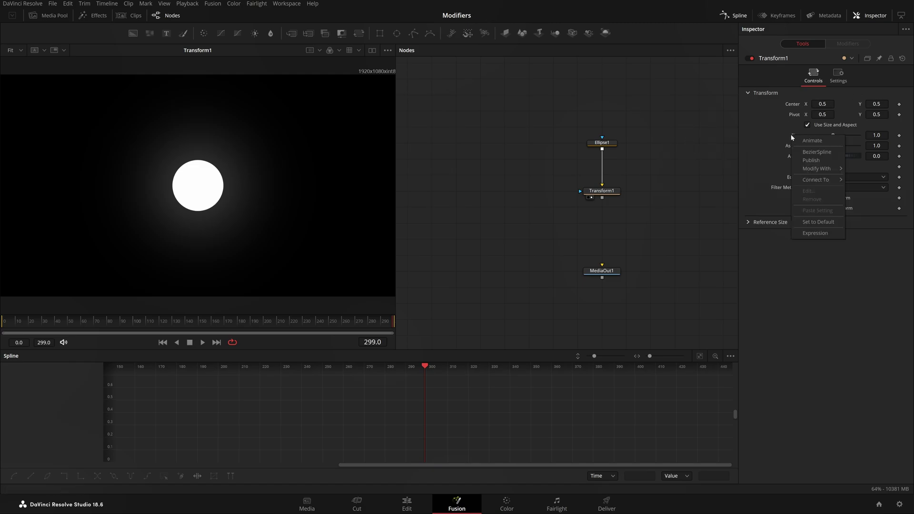
left_click(818, 152)
left_click_drag(282, 322, 1, 319)
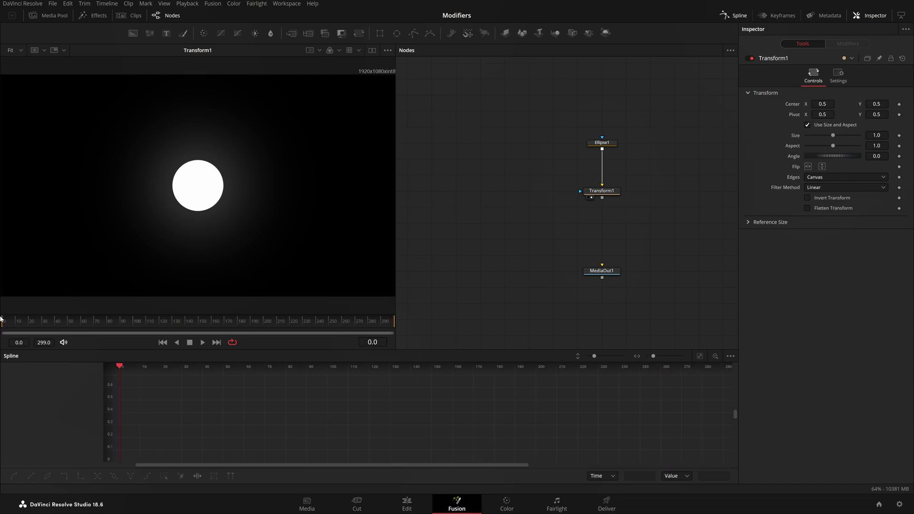
right_click(792, 136)
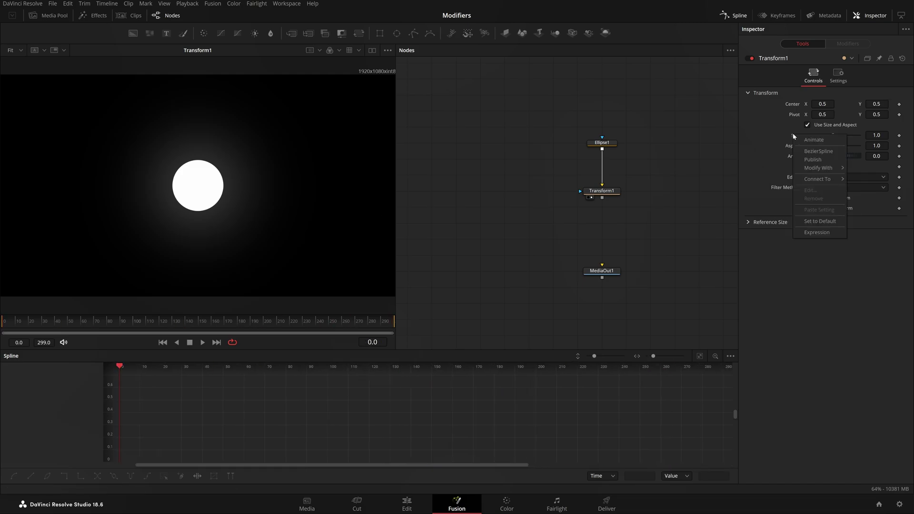
left_click(815, 152)
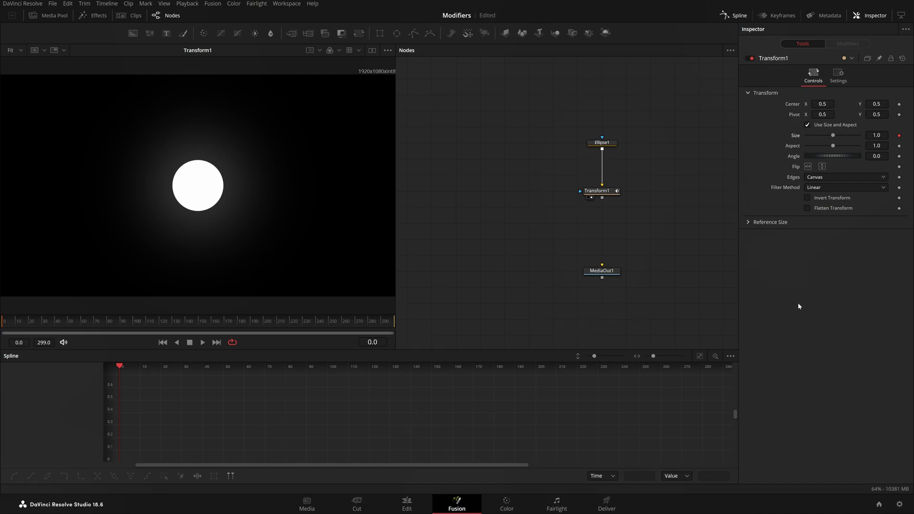
- Display Transform1's Size curve in the Spline editor and select its keyframe at frame 0
left_click(731, 356)
left_click(675, 293)
left_click(601, 192)
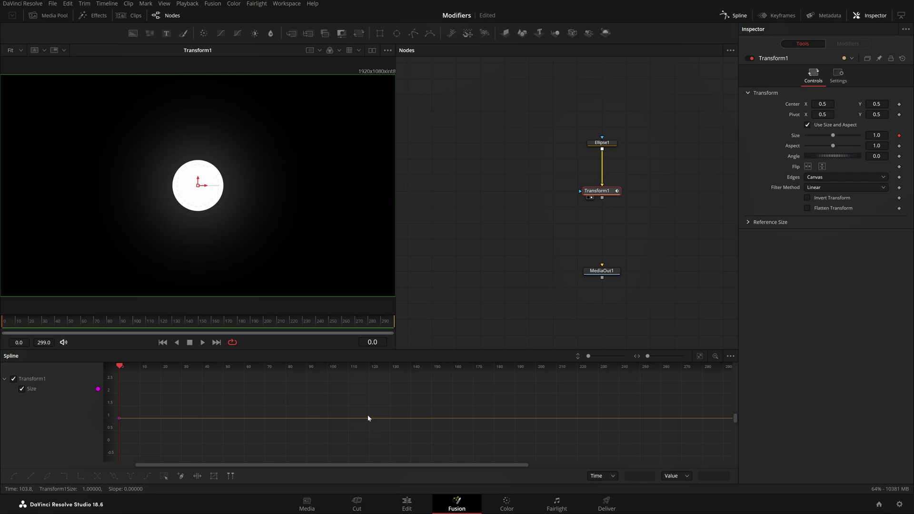
left_click_drag(194, 395, 158, 417)
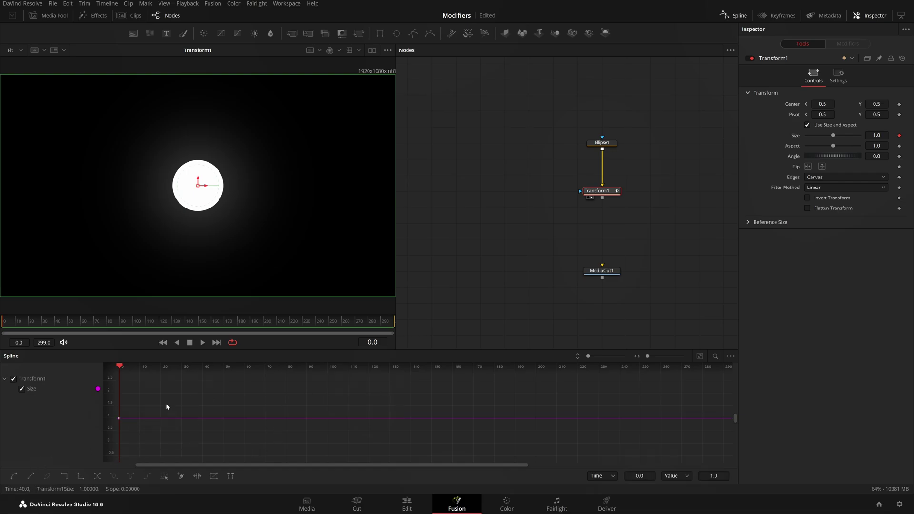
- Keyframe Transform1's Size at 1.0 on frame 299 and at 2.052 on frame 150
left_click(202, 343)
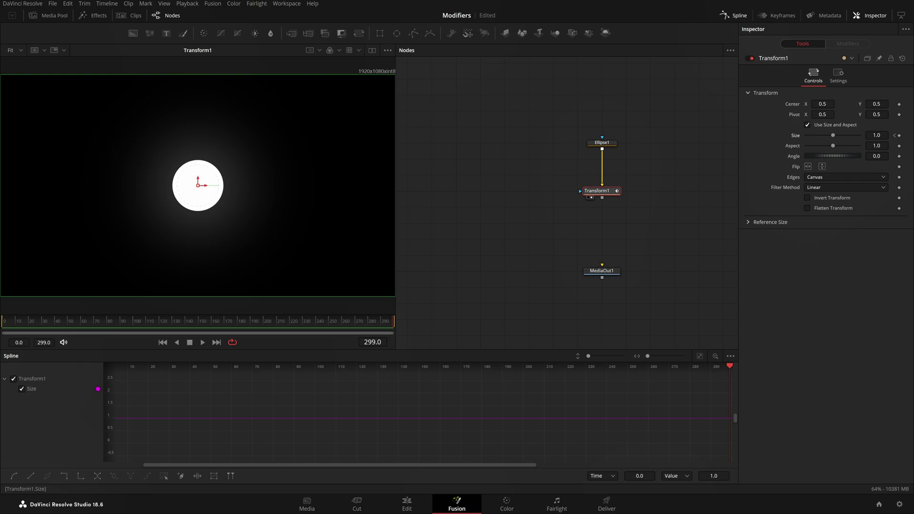
left_click_drag(876, 136, 890, 136)
key("ctrl+z")
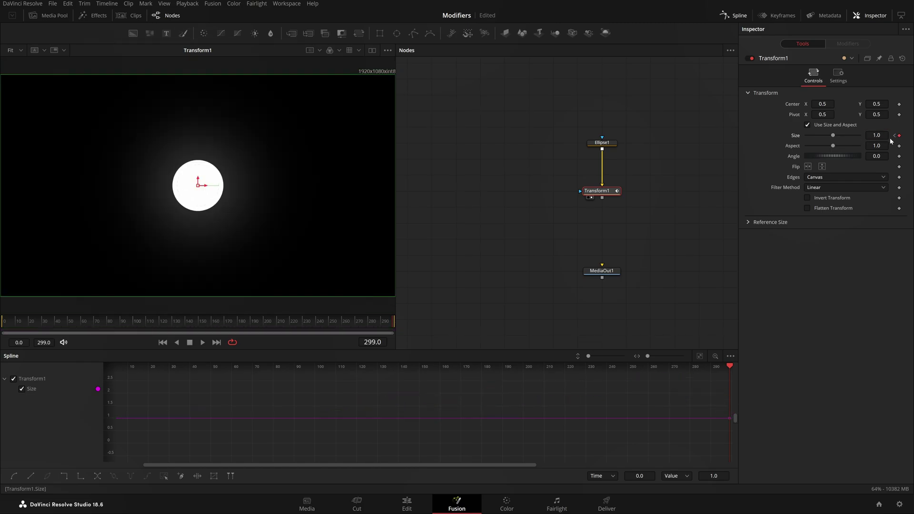
left_click(199, 321)
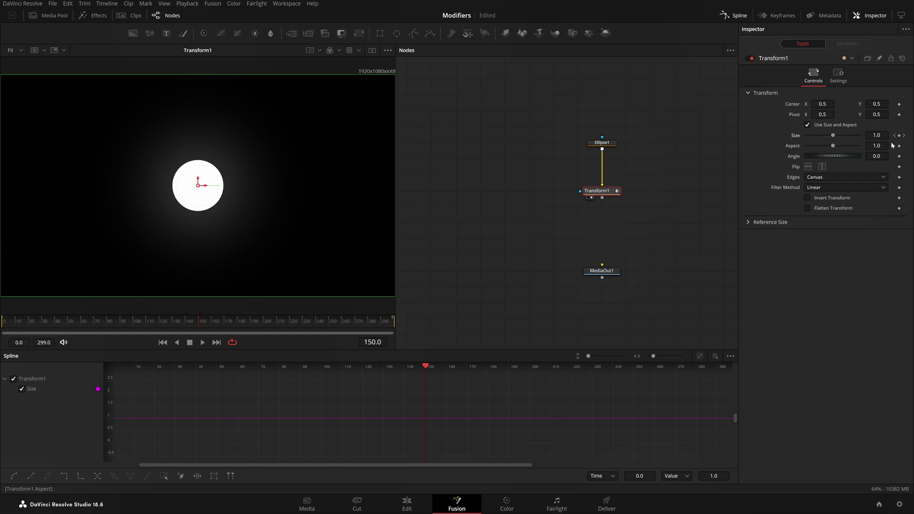
left_click_drag(876, 135, 890, 135)
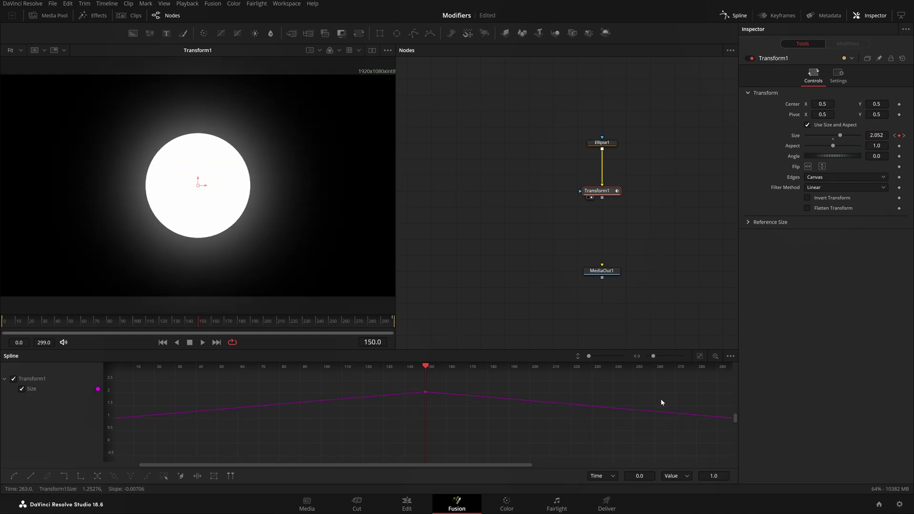
- Fit the Size curve in the Spline editor and smooth all of its keyframes
key("ctrl+a")
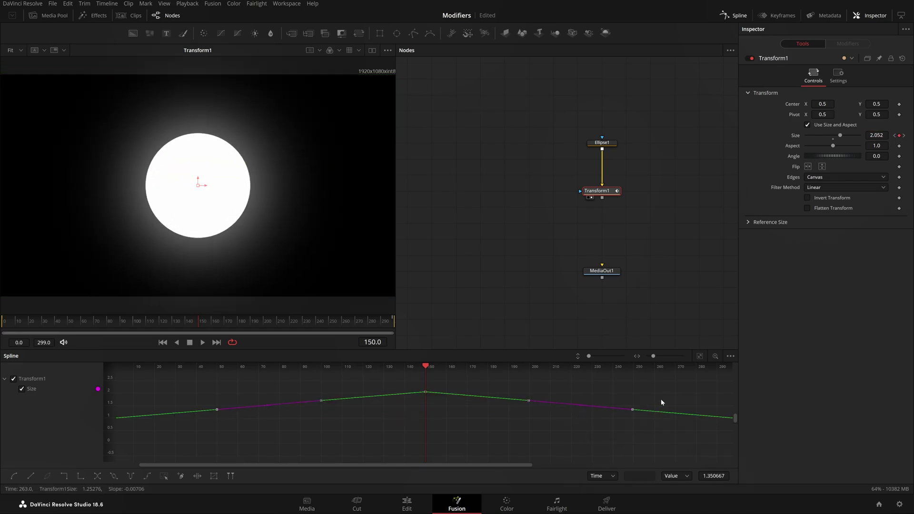
left_click(700, 357)
left_click(605, 410)
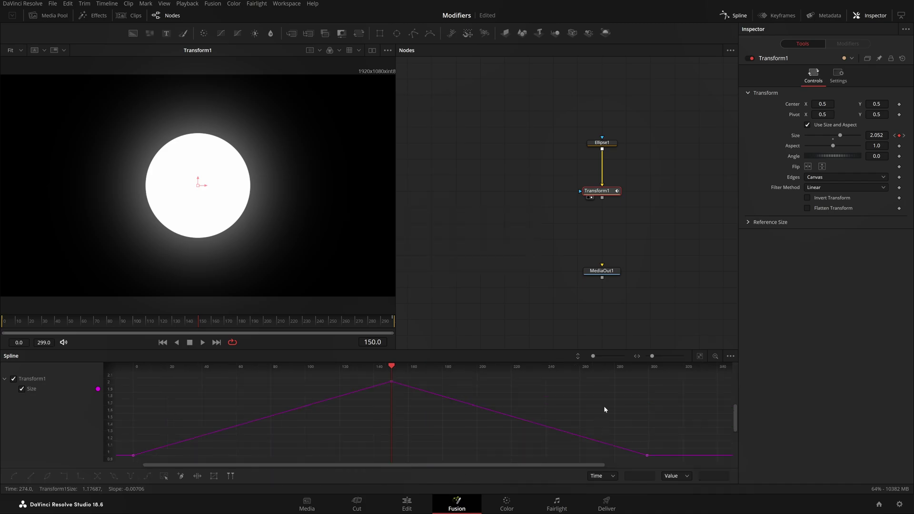
key("ctrl+a")
key("s")
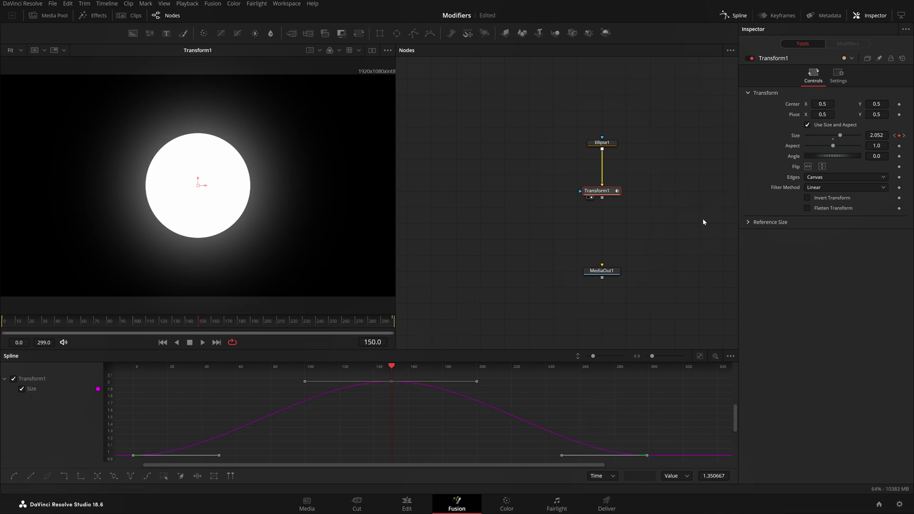
- Reselect all of Transform1's Size keyframes in the Spline editor to show the handles of the smoothed curve
left_click(611, 193)
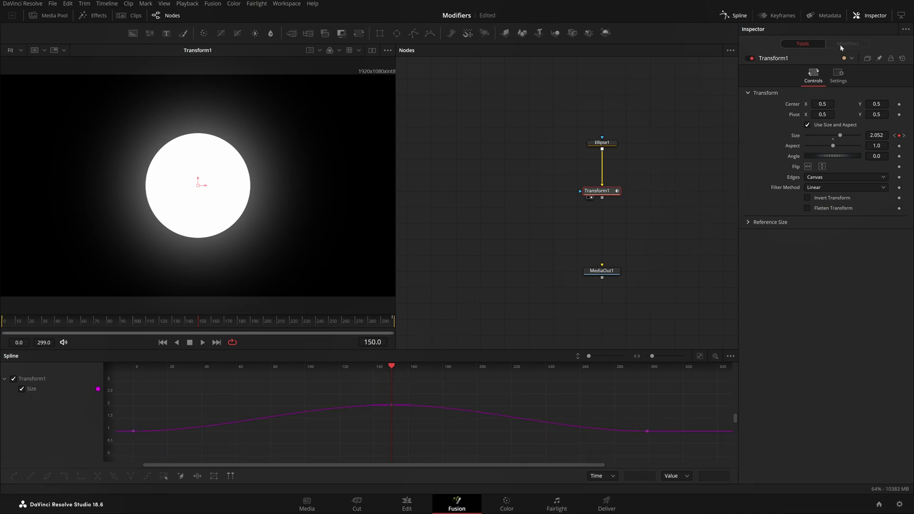
left_click_drag(245, 387, 704, 455)
left_click(673, 424)
left_click_drag(120, 403, 730, 459)
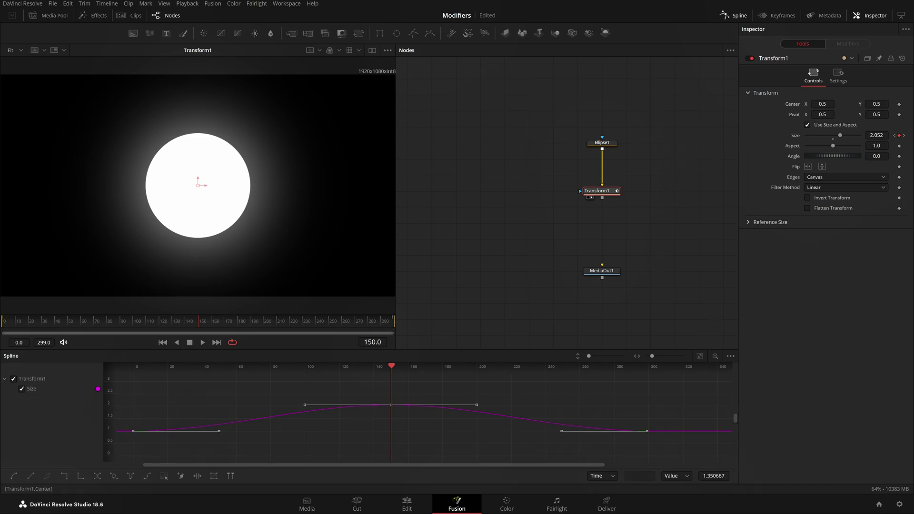
- Try animating Transform1's Center X from 0.5 at frame 0 to 1.06 at frame 299, with the Size curve hidden
left_click_drag(103, 320, 2, 320)
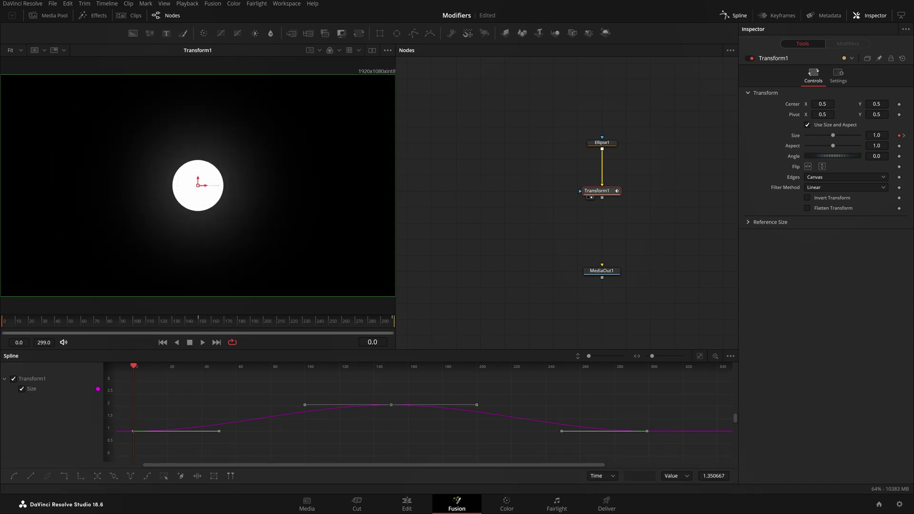
left_click(899, 104)
left_click_drag(818, 104, 876, 105)
left_click(22, 389)
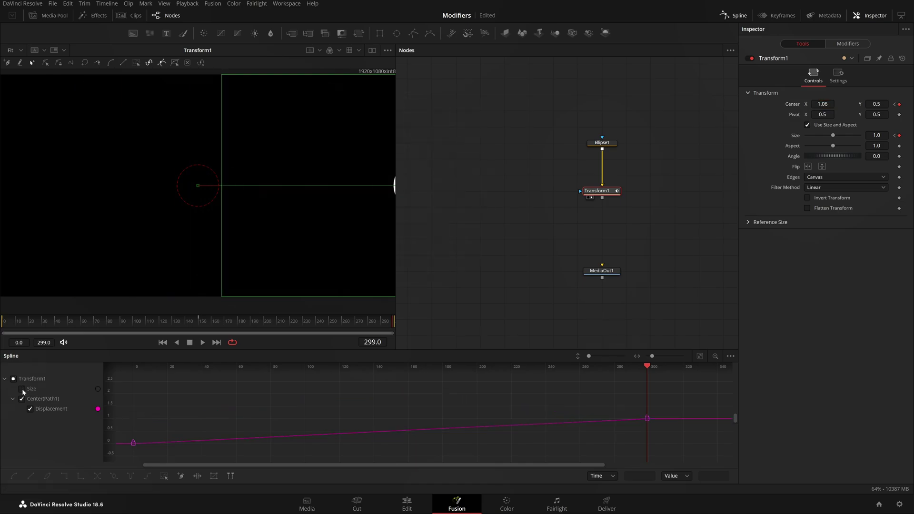
- Compare the Center path's Displacement curve with the Size curve, and undo the Center animation
key("ctrl+f")
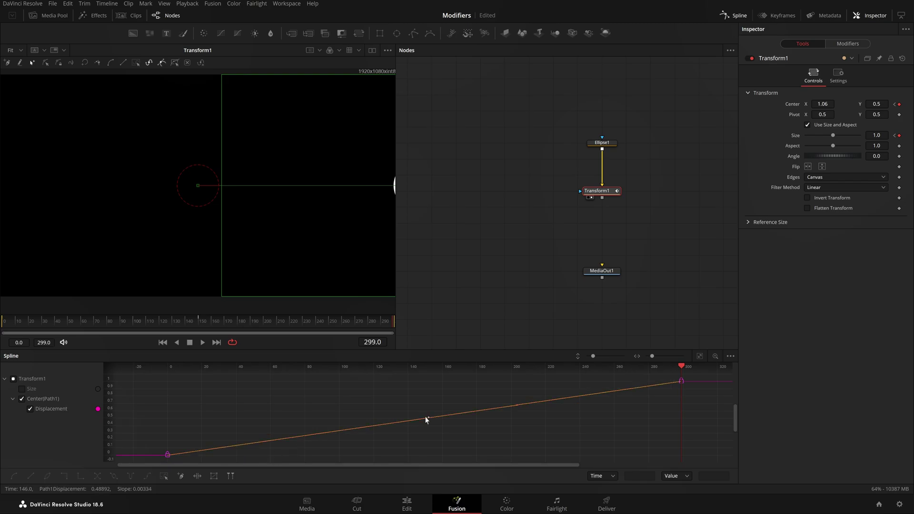
left_click(22, 389)
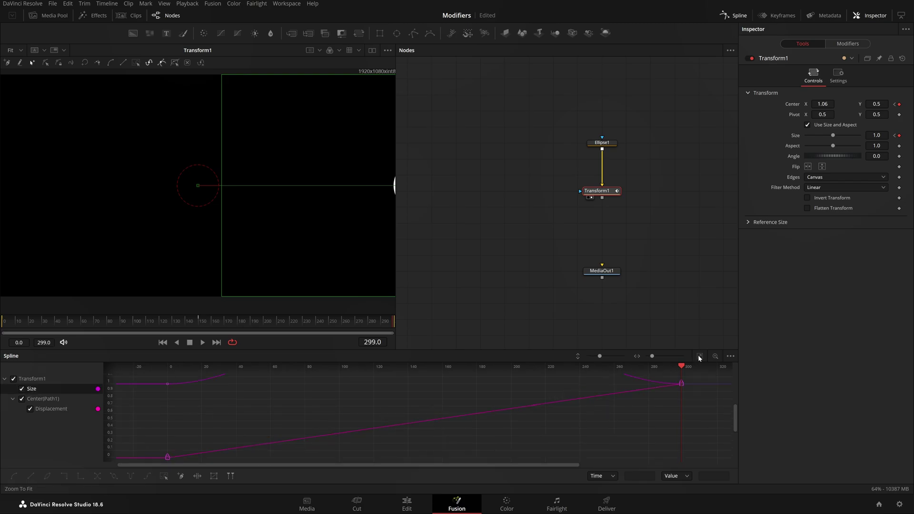
key("ctrl+f")
left_click(894, 105)
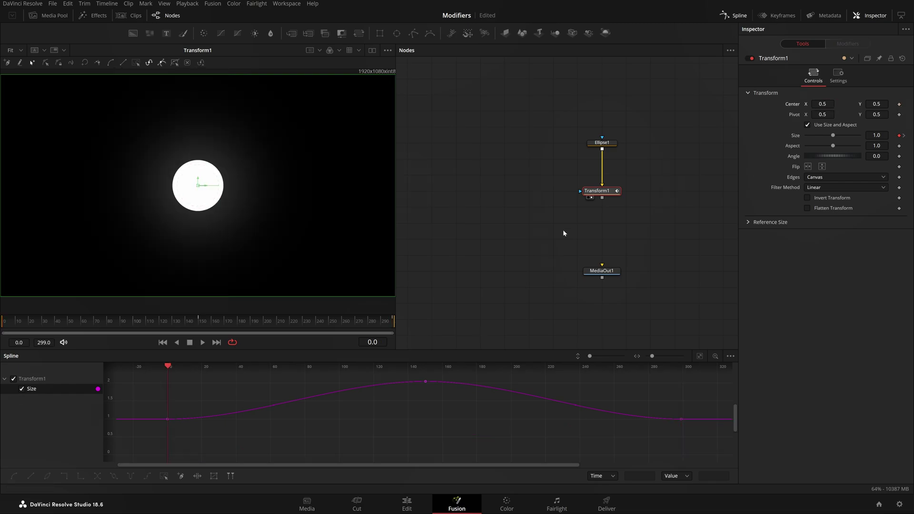
- Play back the smoothed Size animation and stop it with Transform1 selected
left_click(496, 247)
key("space")
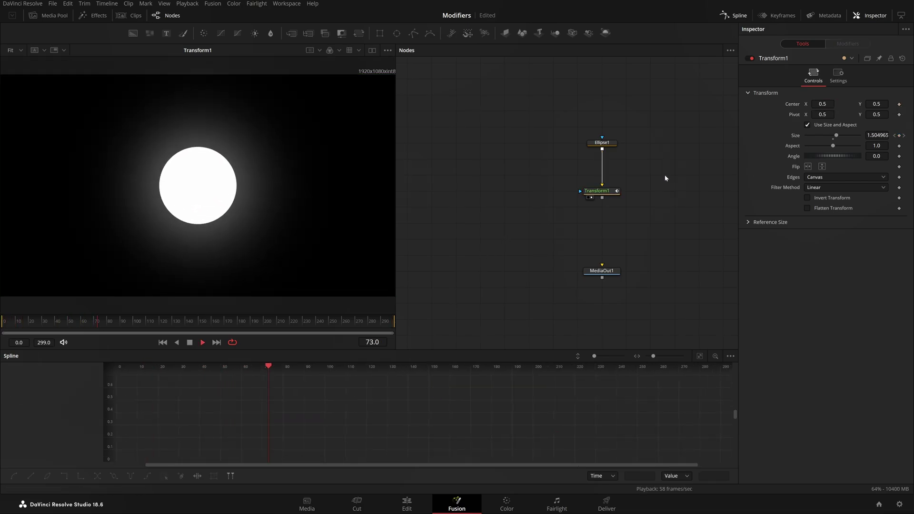
left_click(609, 195)
key("space")
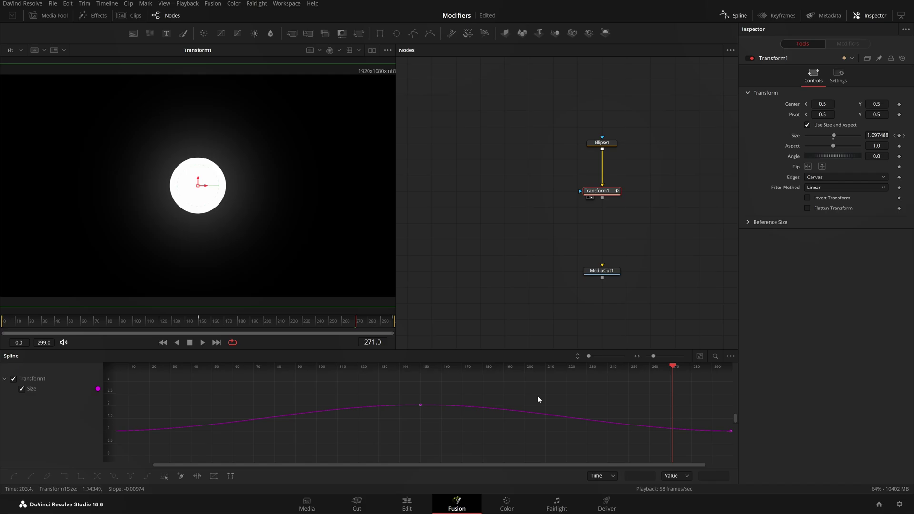
- Set Ease In and Ease Out to 80 for all Size keyframes and play back the result
key("t")
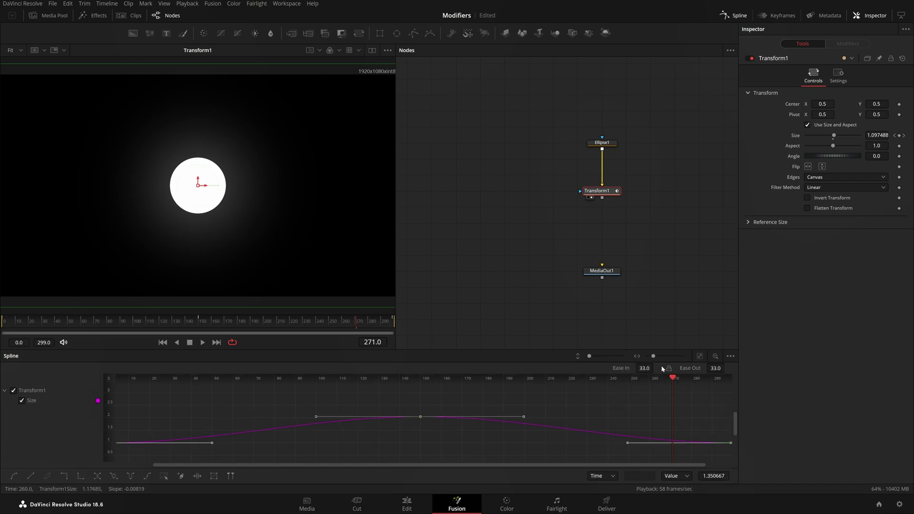
left_click_drag(662, 369, 659, 367)
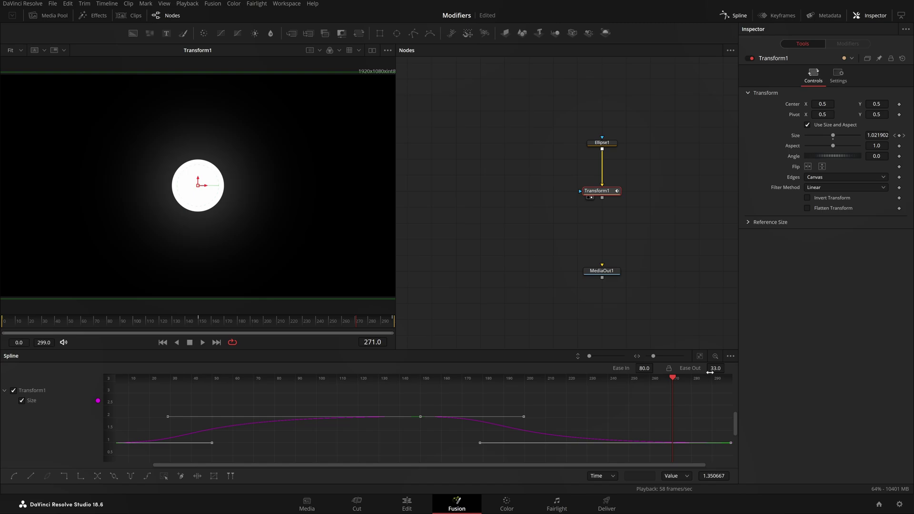
left_click_drag(716, 368, 727, 368)
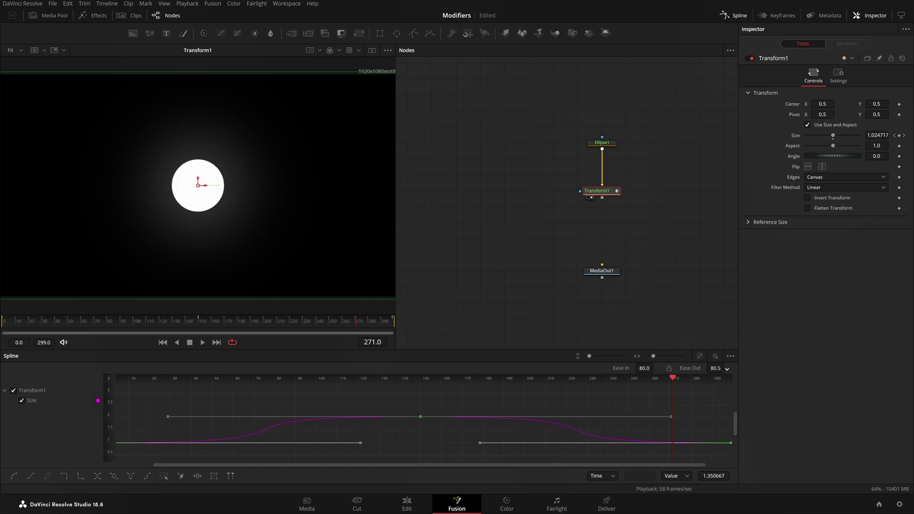
left_click(505, 264)
key("space")
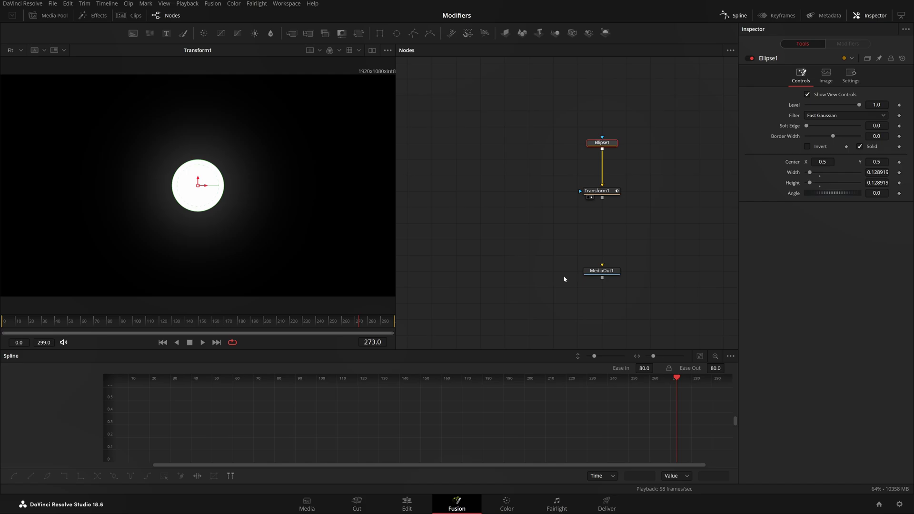
- Set Transform1's Size keyframe at frame 150 to 3
left_click(603, 190)
left_click(199, 327)
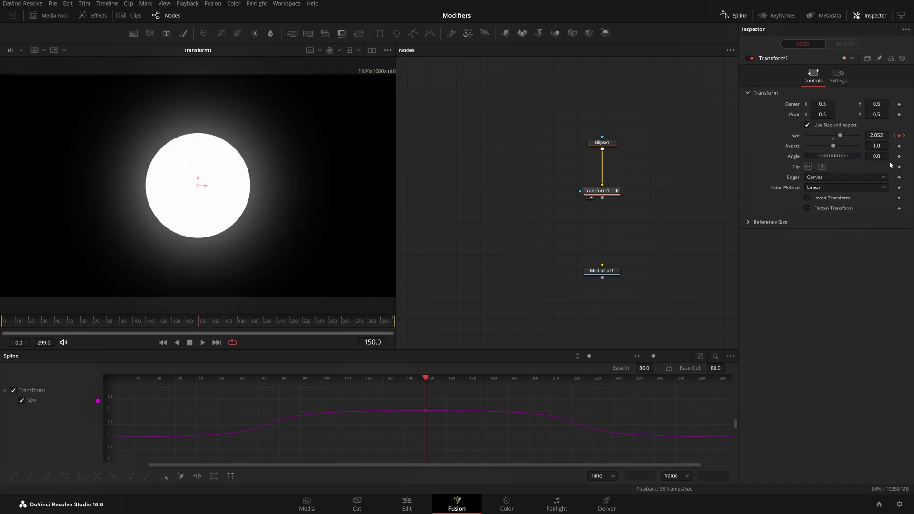
left_click_drag(839, 135, 843, 135)
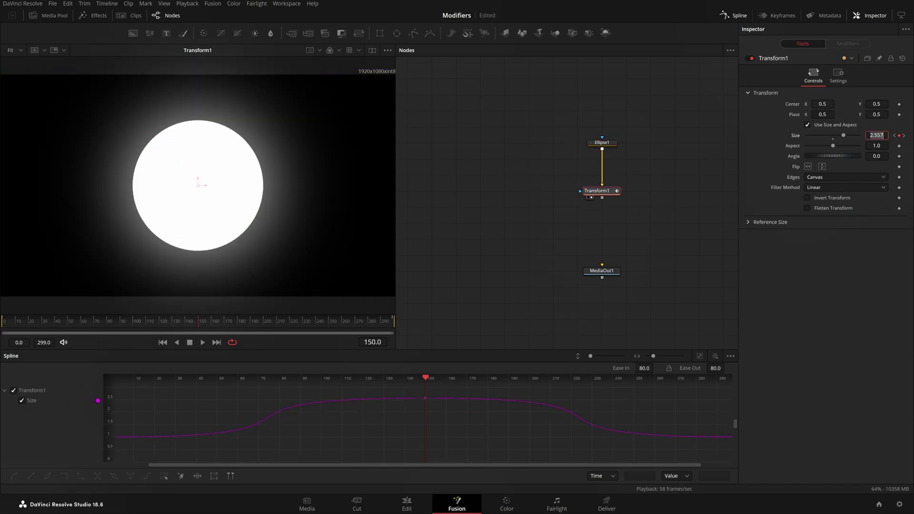
type("3")
key("Tab")
left_click(702, 223)
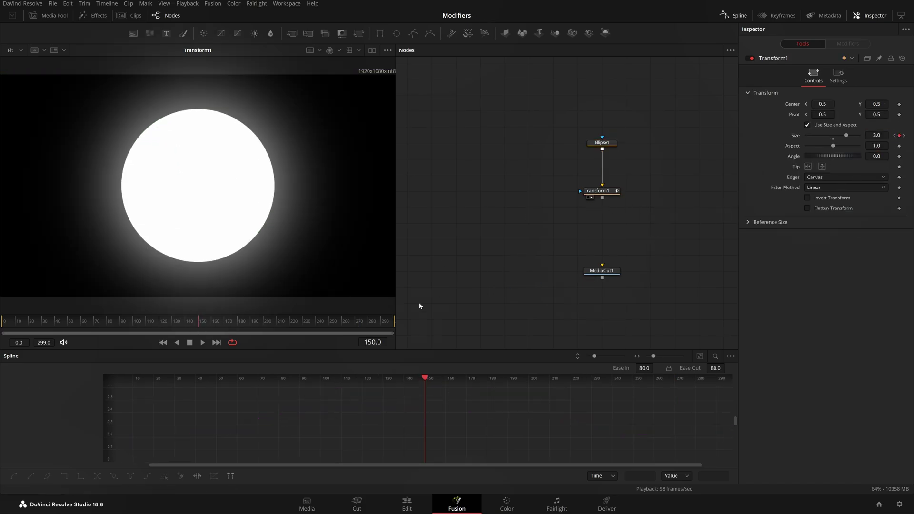
- Play back the Size animation from frame 0 while examining its fitted curve, and return to frame 0
left_click(606, 193)
left_click_drag(432, 378, 119, 378)
key("space")
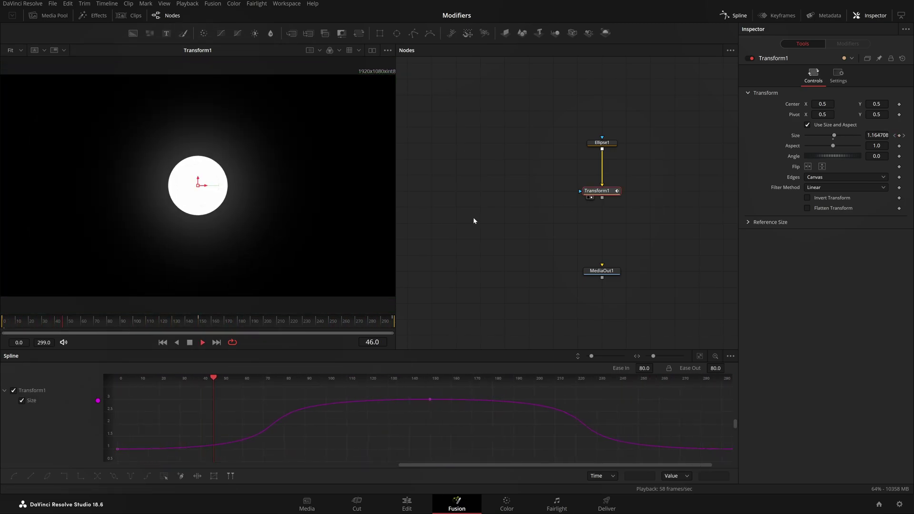
left_click(474, 218)
left_click(601, 191)
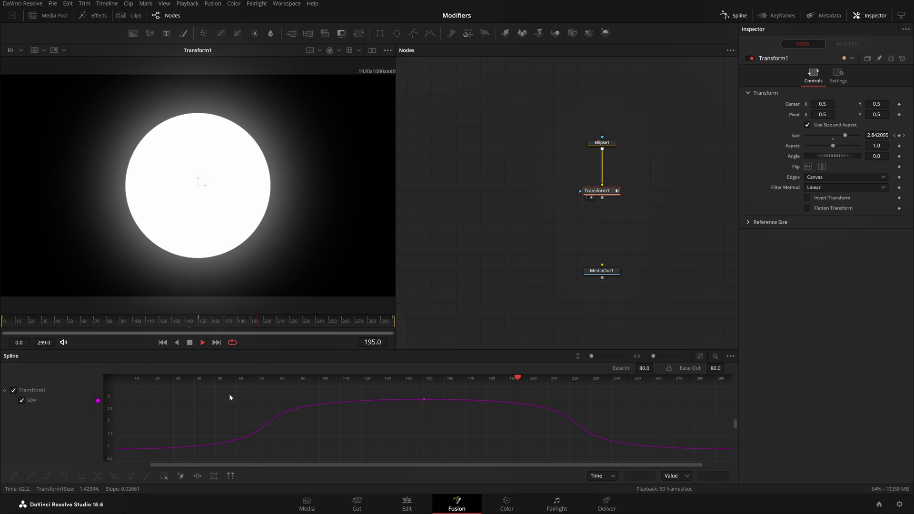
left_click_drag(491, 401, 564, 442)
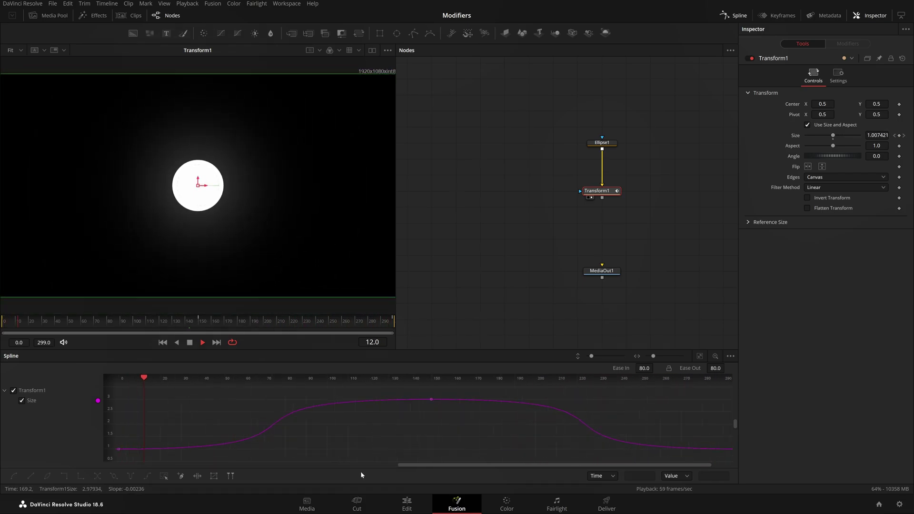
left_click(713, 356)
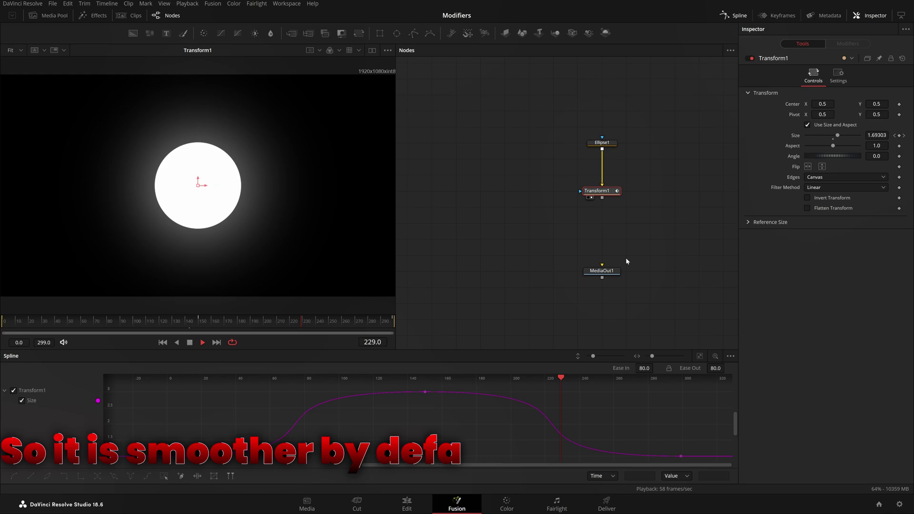
left_click(190, 342)
left_click_drag(102, 322, 2, 342)
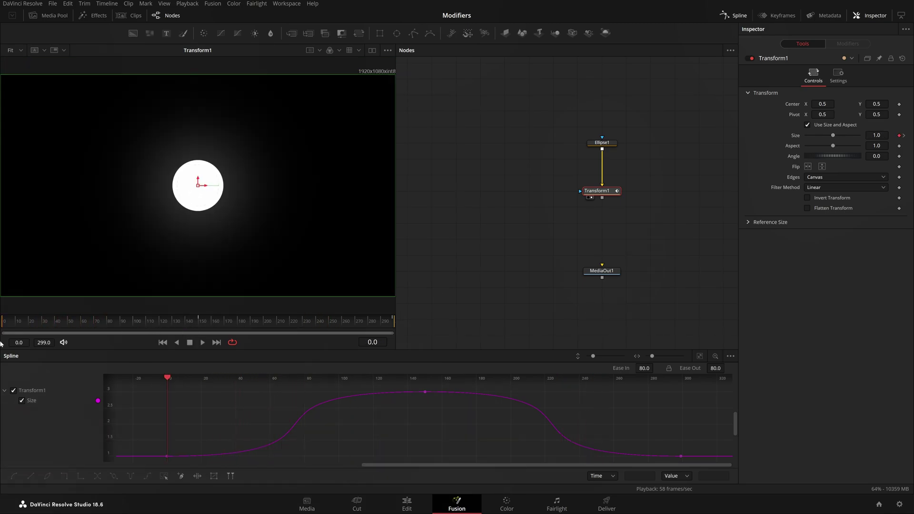
- Delete all Size keyframes and remove the Transform1Size spline from the Size parameter
key("ctrl+a")
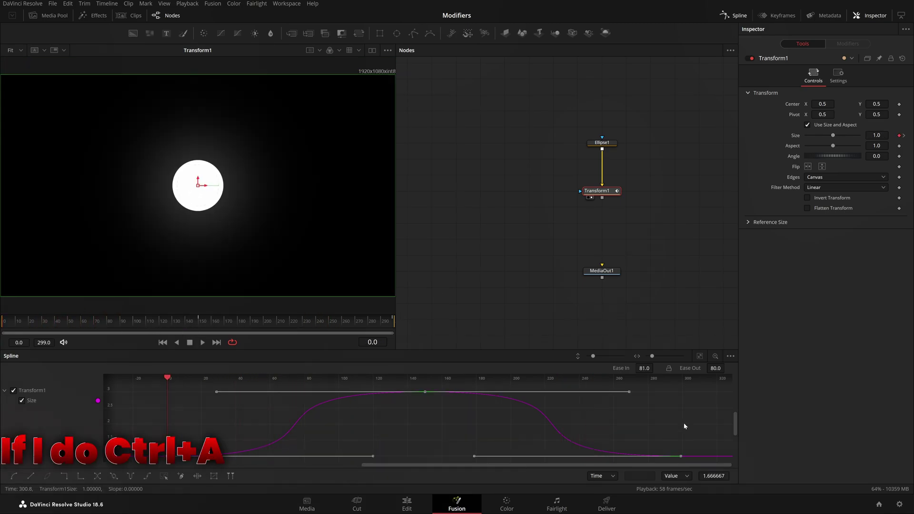
key("Delete")
right_click(798, 136)
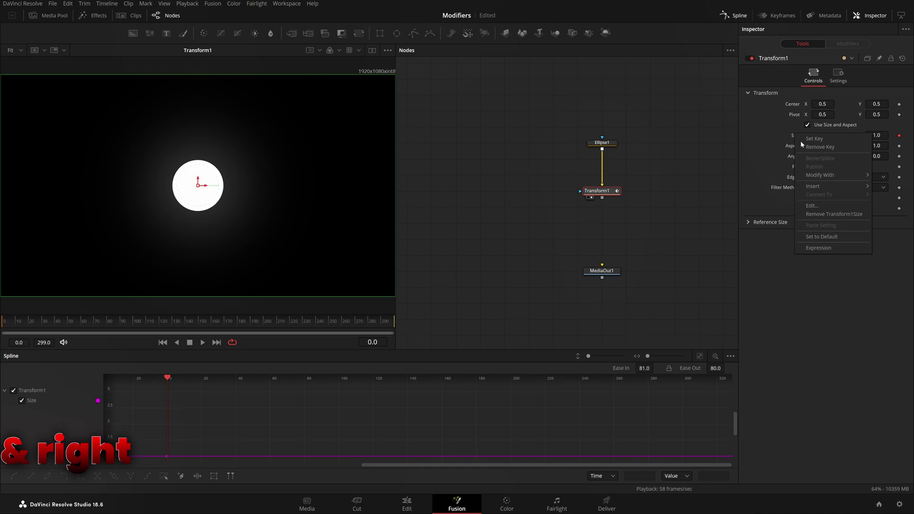
left_click(830, 215)
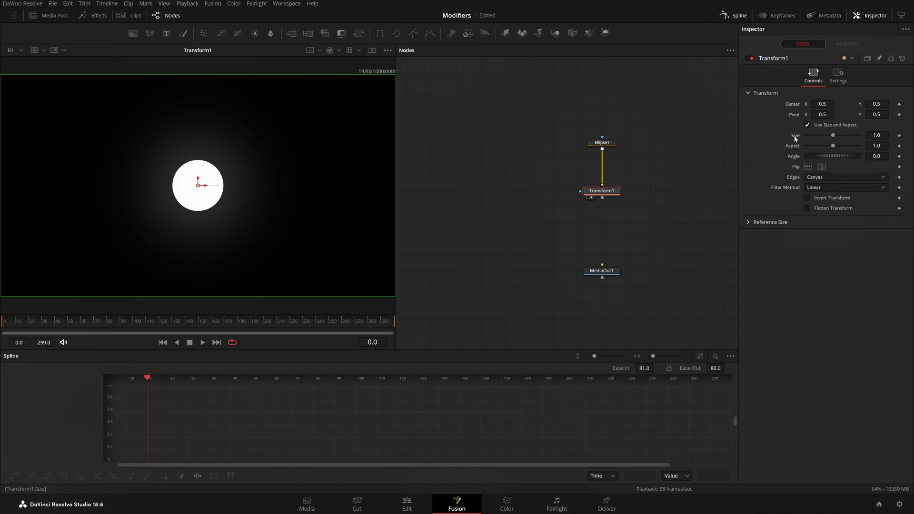
- Modify Transform1's Size parameter with a B-Spline at frame 0
right_click(795, 138)
mouse_move(820, 170)
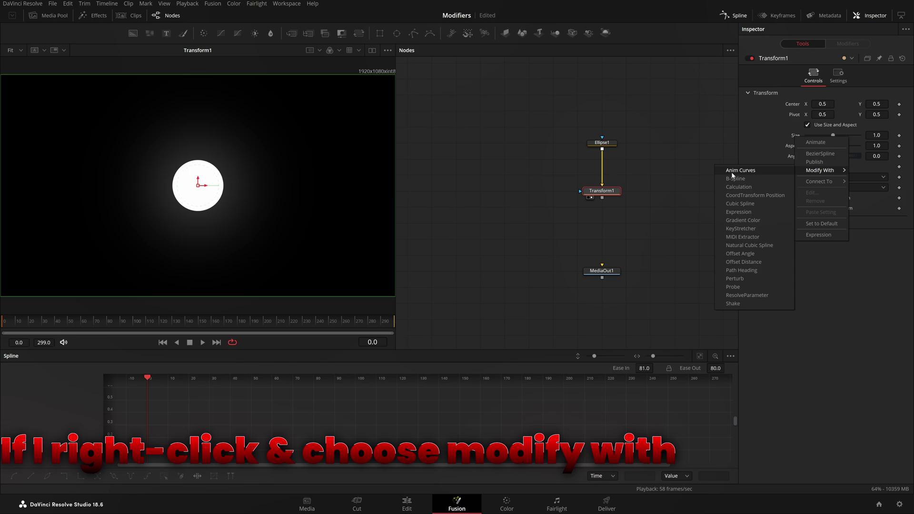
left_click(758, 182)
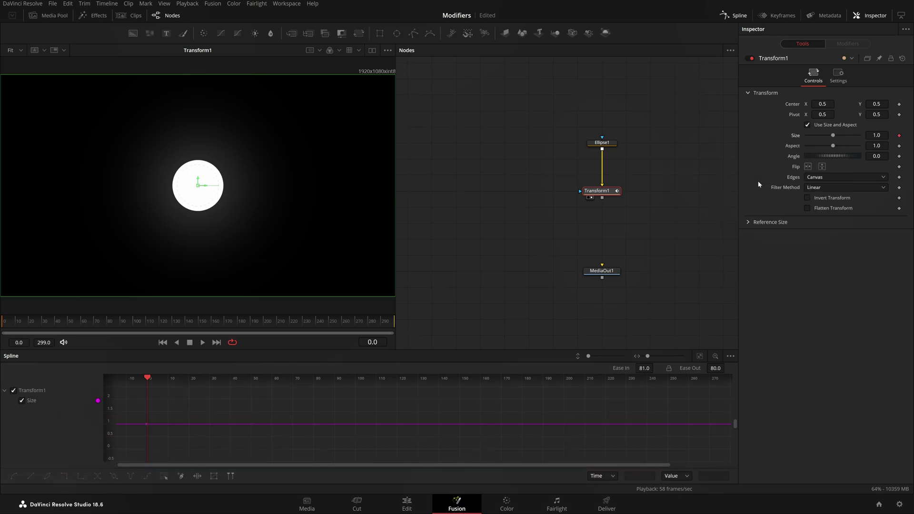
- Select the B-Spline's keyframe at frame 0 and add a Size keyframe of 1.0 at frame 299
left_click_drag(167, 440, 124, 458)
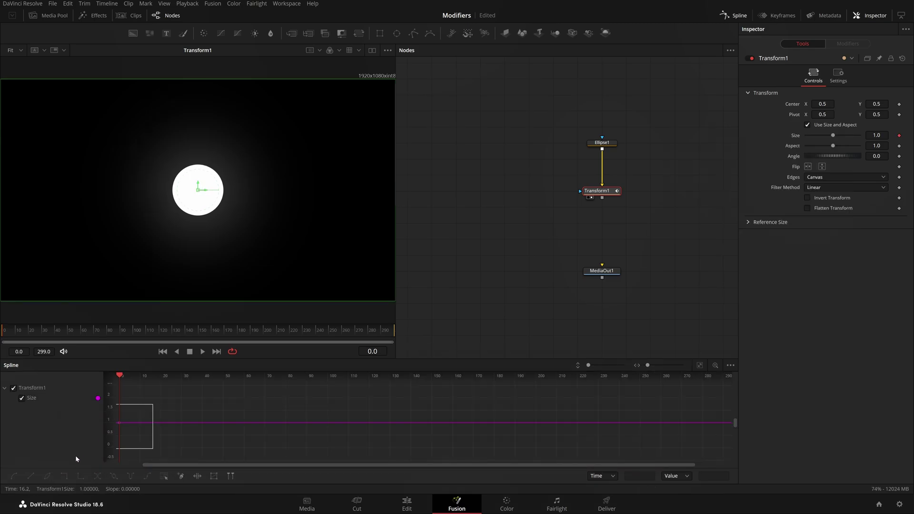
left_click_drag(76, 456, 73, 458)
left_click_drag(194, 415, 226, 414)
left_click_drag(32, 331, 72, 333)
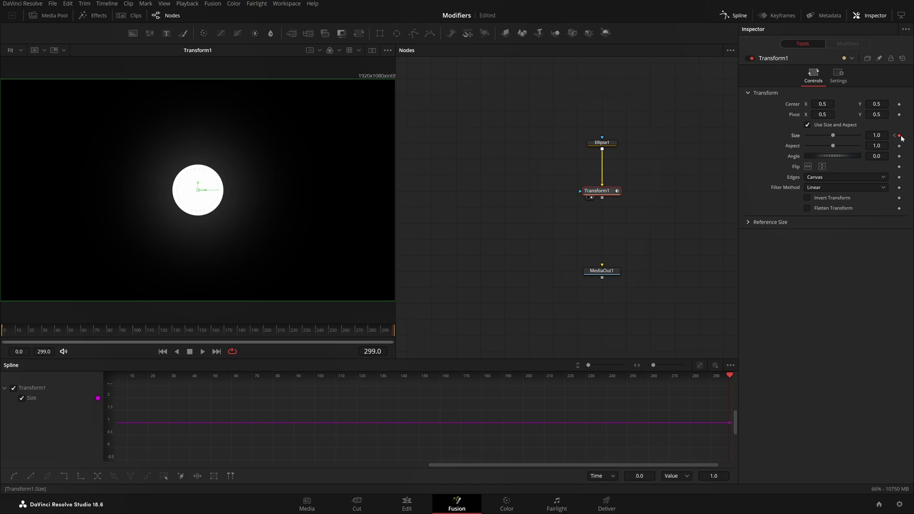
- Add a Size keyframe of 3.0 at frame 150 on Transform1 and fit the whole B-Spline curve in the graph
left_click(202, 333)
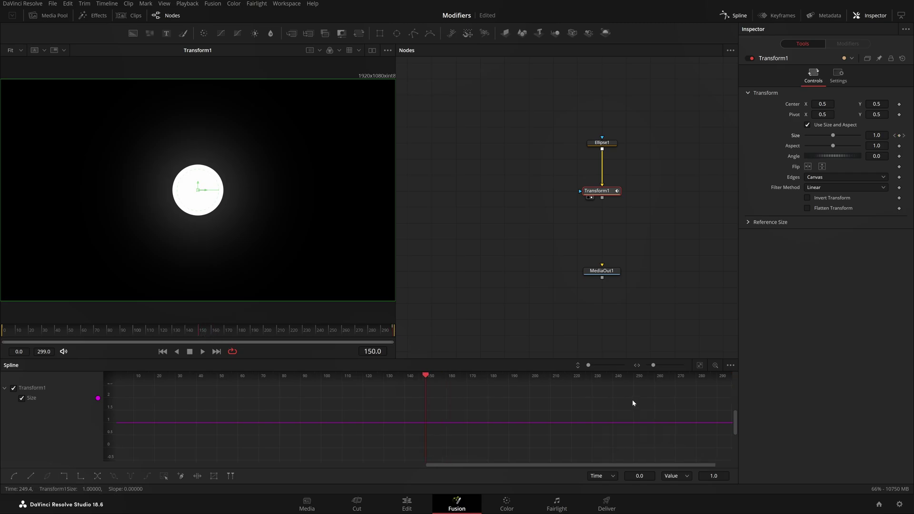
key("ctrl+a")
left_click(699, 366)
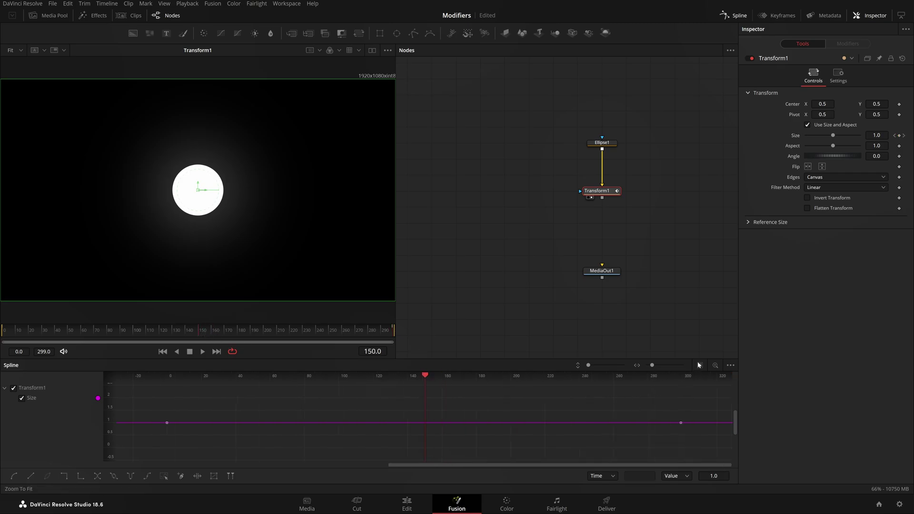
left_click_drag(877, 135, 891, 135)
type("3")
key("Tab")
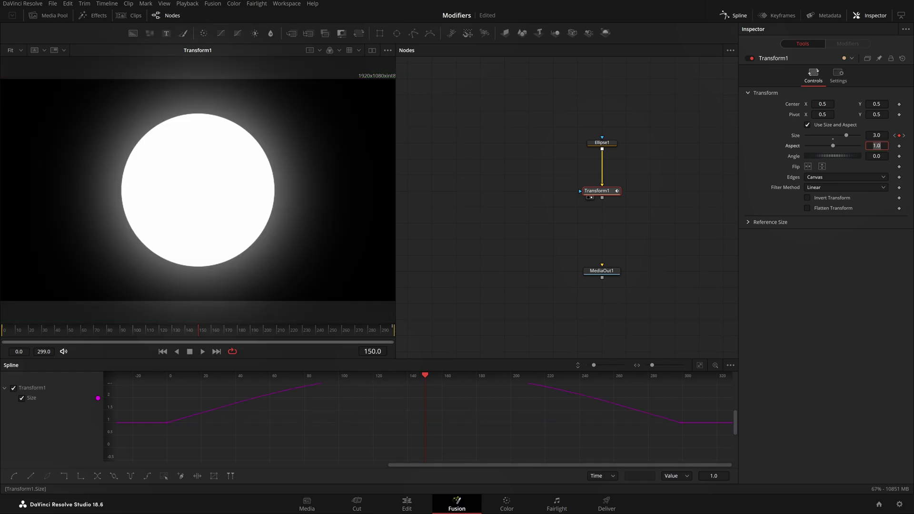
left_click(699, 365)
key("ctrl+a")
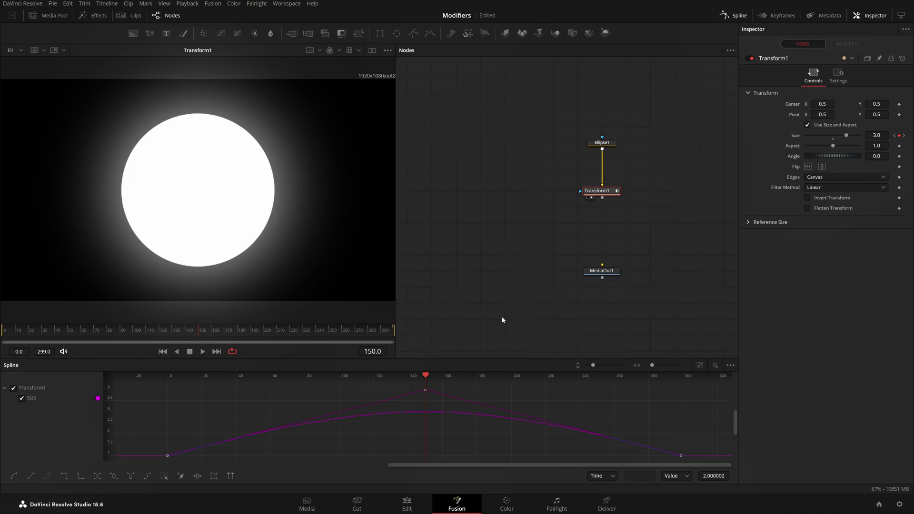
- Add a Polygon mask node, draw a closed four-point shape in the viewer, and smooth its points into Bezier curves
left_click_drag(413, 33, 456, 94)
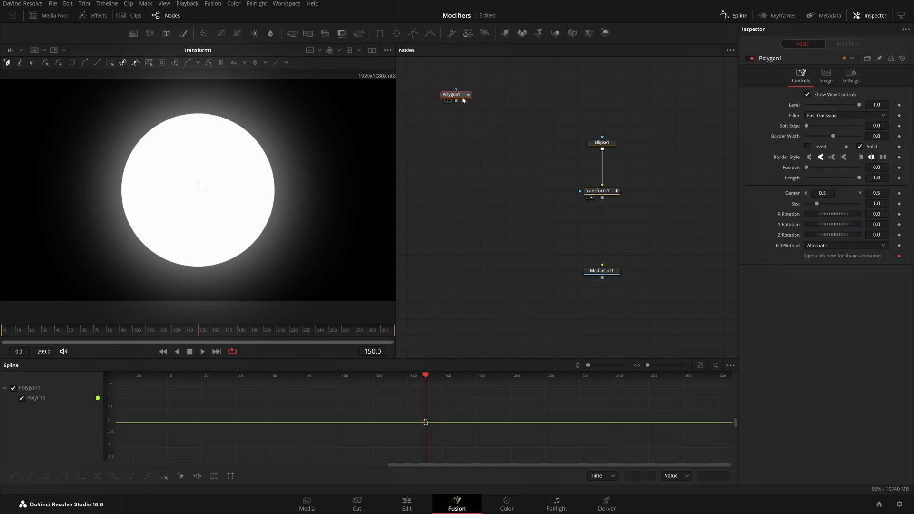
left_click(164, 185)
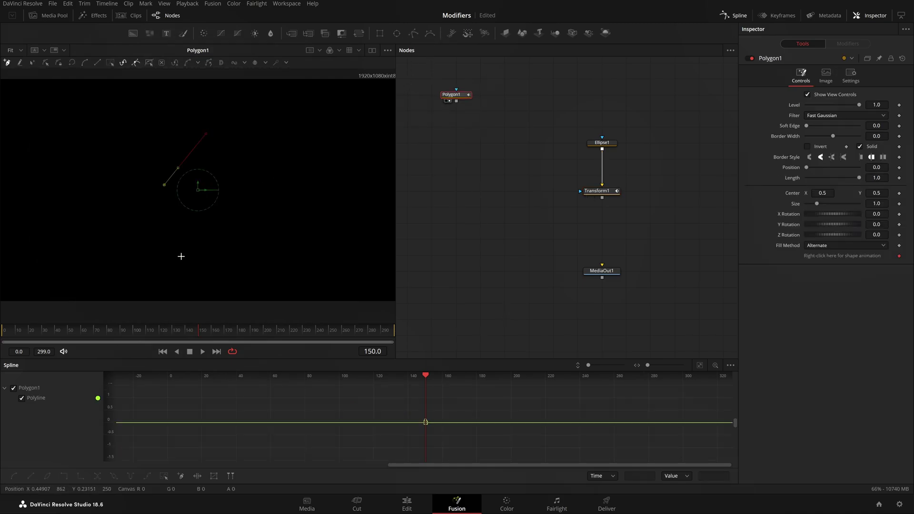
left_click(205, 134)
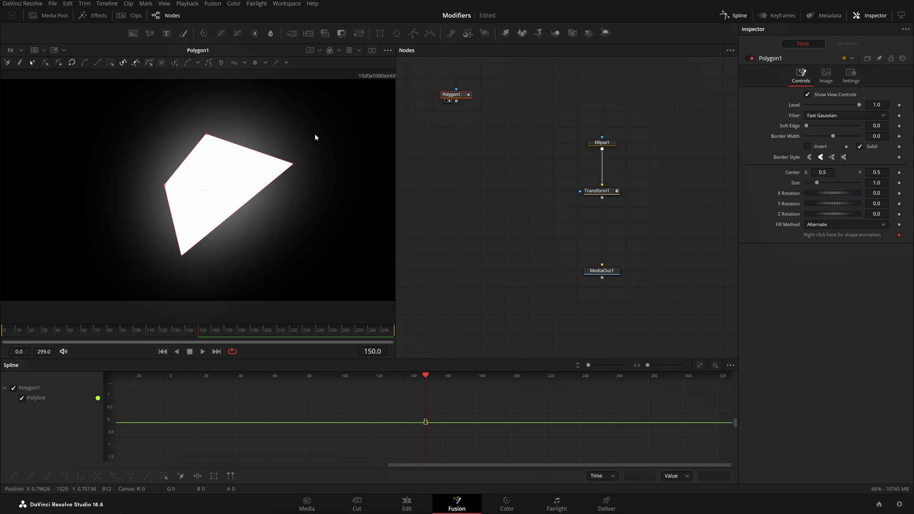
key("shift+s")
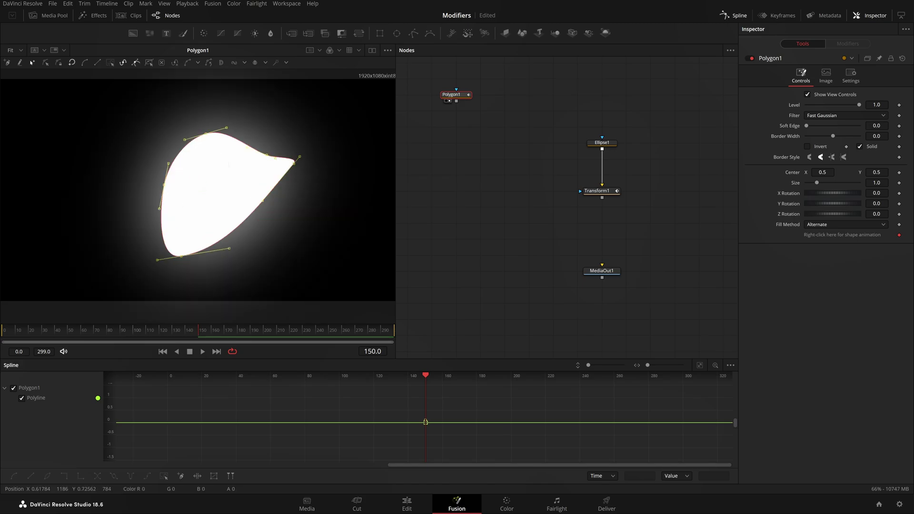
- Add a B-Spline mask node below Polygon1 and draw a closed four-point shape around the viewer's centre
left_click(430, 33)
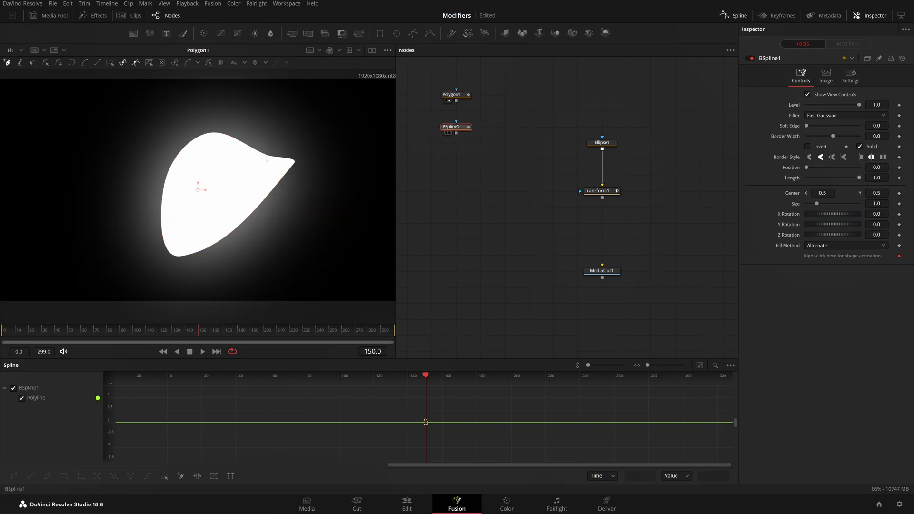
left_click(193, 135)
left_click(149, 192)
left_click(198, 240)
left_click(192, 134)
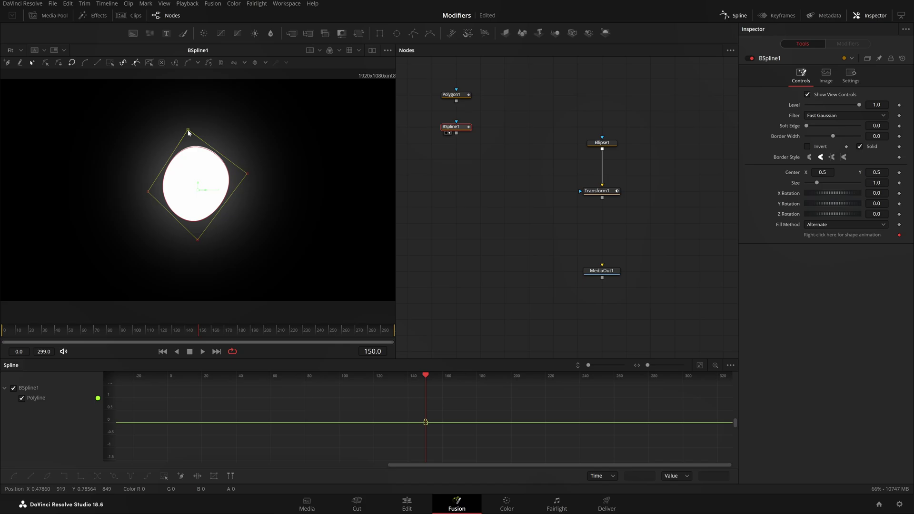
- Reshape the B-Spline mask into an egg by raising its top control point and adjusting the side and bottom points
left_click_drag(193, 135, 193, 116)
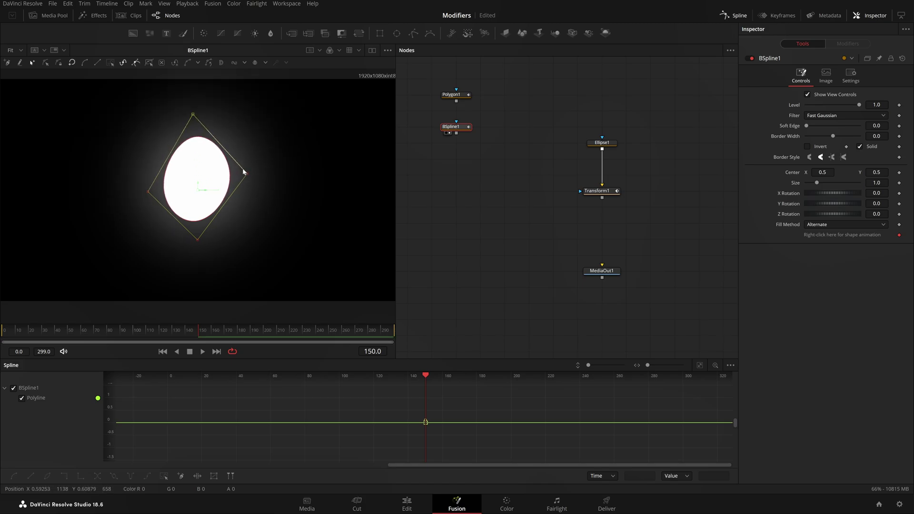
left_click_drag(247, 174, 247, 188)
left_click_drag(148, 192, 145, 197)
left_click_drag(198, 240, 198, 233)
left_click_drag(194, 116, 193, 105)
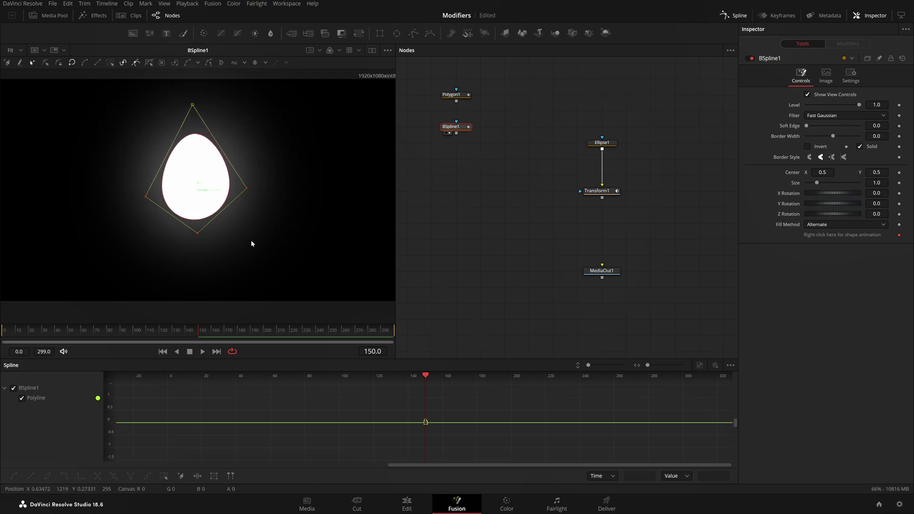
- Compare the Polygon1 and BSpline1 shapes, finishing with Polygon1 displayed in the viewer
left_click(456, 97)
key("2")
left_click(453, 128)
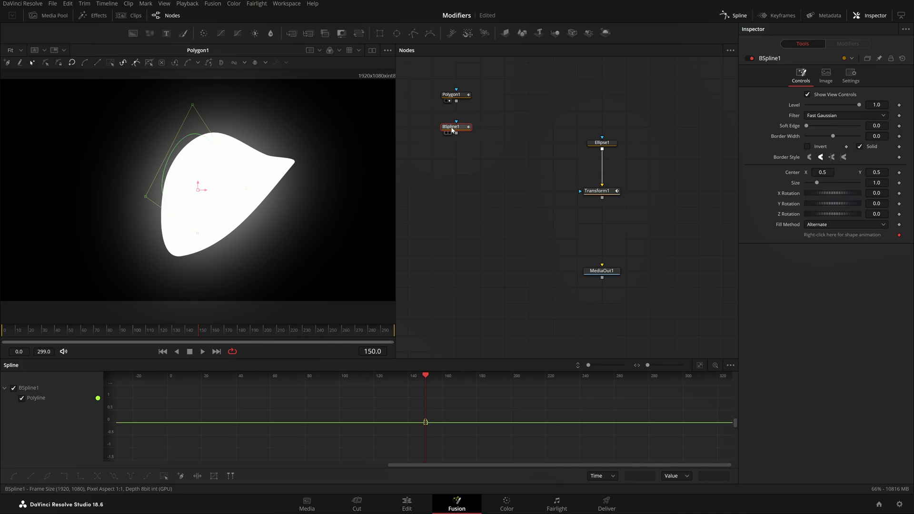
key("2")
left_click(446, 95)
key("1")
- Adjust the Bezier handles of the upper point on the Polygon1 shape
left_click_drag(245, 112, 127, 159)
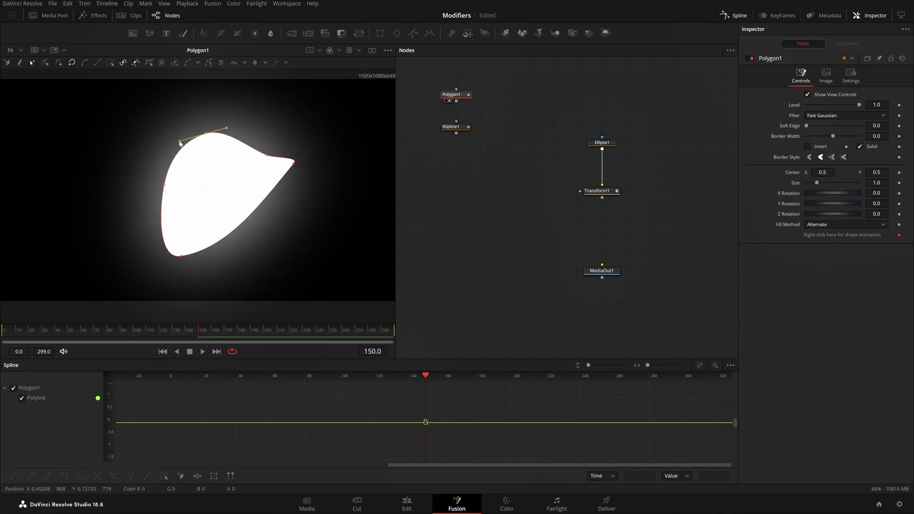
left_click_drag(180, 143, 176, 144)
left_click_drag(245, 138, 278, 159)
- Display BSpline1 and lower its top control point slightly to reshape the egg's tip
left_click_drag(459, 127, 241, 143)
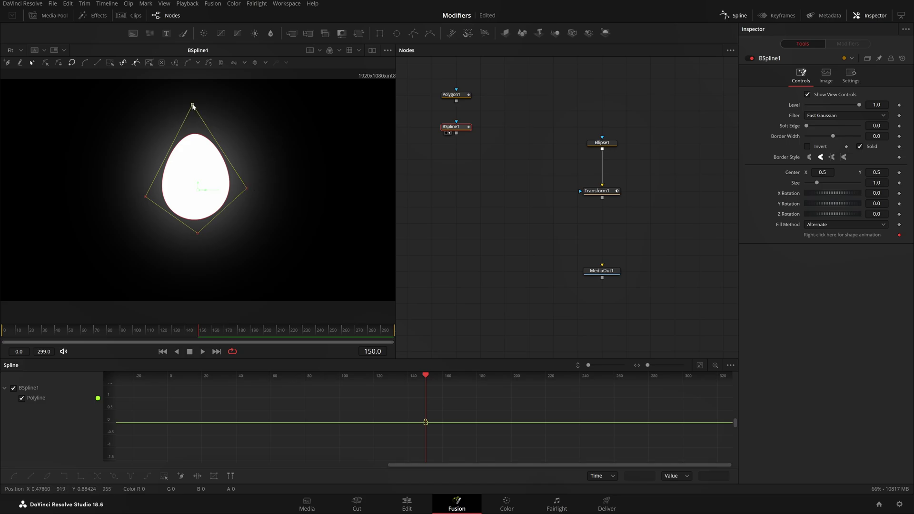
left_click_drag(194, 106, 276, 196)
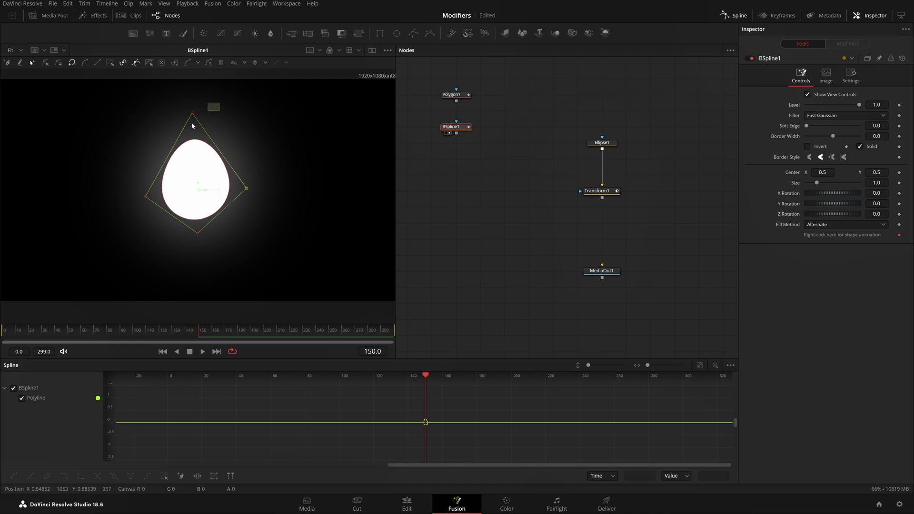
left_click(464, 127)
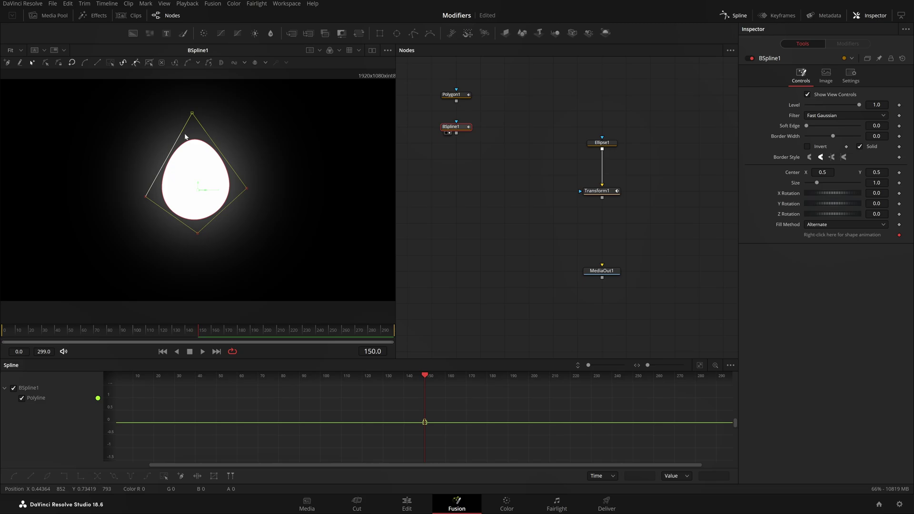
mouse_move(192, 115)
left_mouse_down()
mouse_move(206, 130)
mouse_move(176, 124)
mouse_move(192, 116)
mouse_move(193, 125)
left_mouse_up()
- Delete the Polygon1 and BSpline1 nodes and display Transform1 in the viewer
left_click_drag(509, 197, 455, 76)
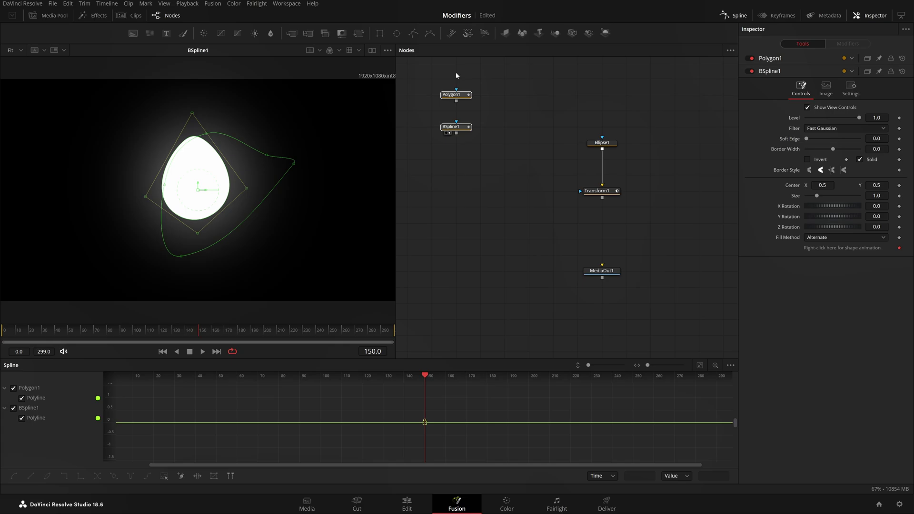
key("Delete")
key("1")
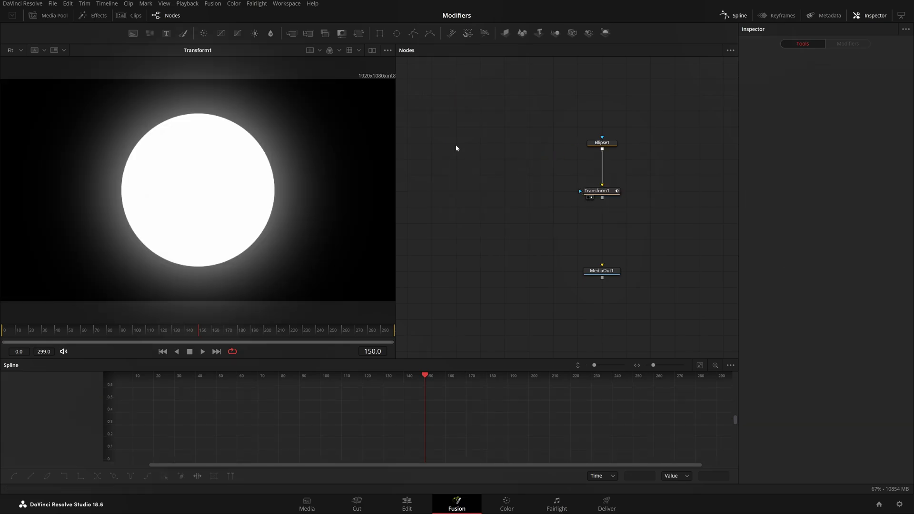
- Select Transform1 and examine its Size curve around the control point at frame 150
left_click(597, 191)
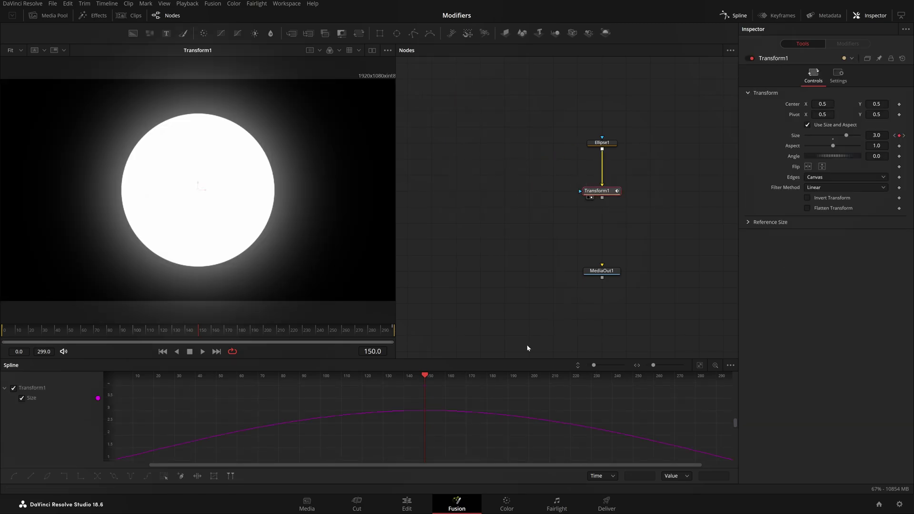
key("ctrl+a")
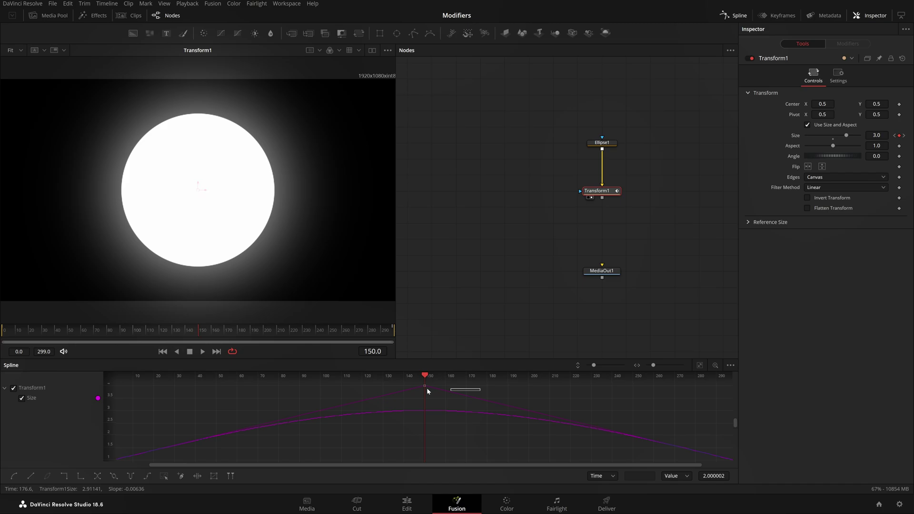
left_click_drag(448, 406, 418, 401)
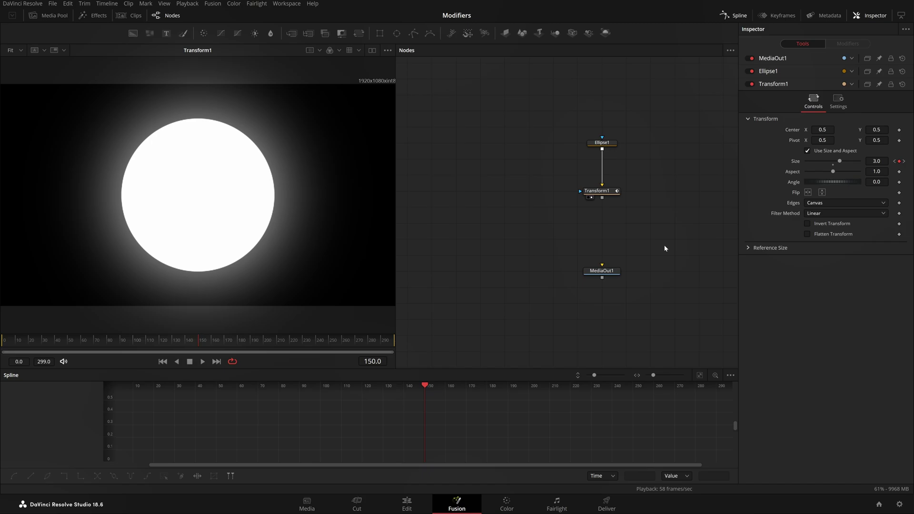
left_click(606, 192)
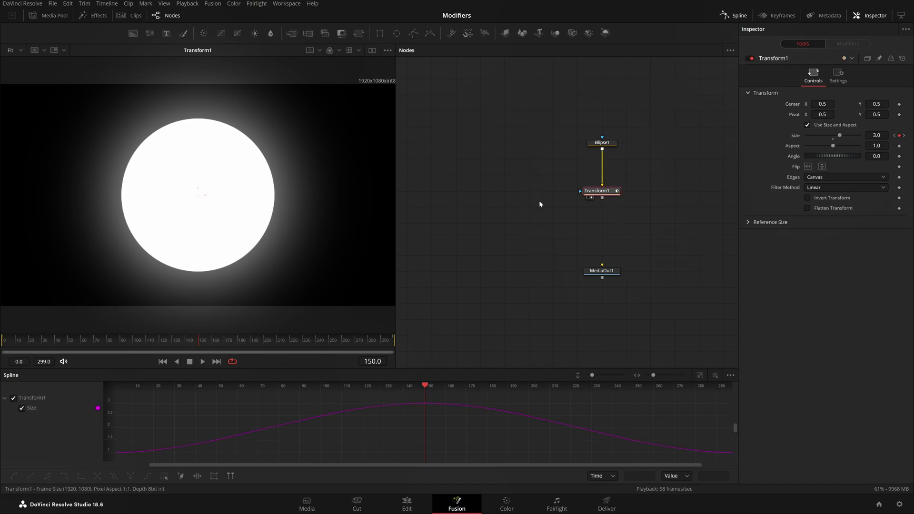
left_click(520, 253)
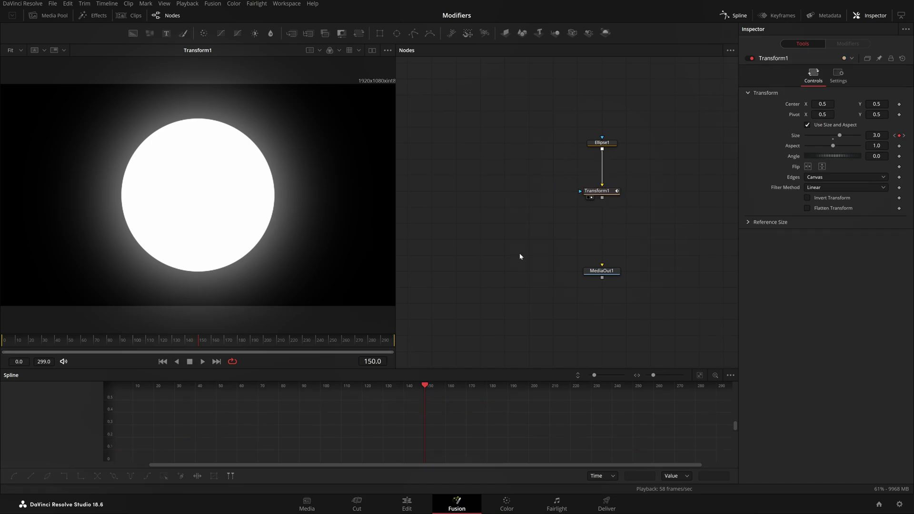
left_click(598, 193)
left_click(595, 242)
- Add a Polygon and a B-Spline mask node beside the ellipse, and delete both nodes
left_click_drag(414, 34, 438, 192)
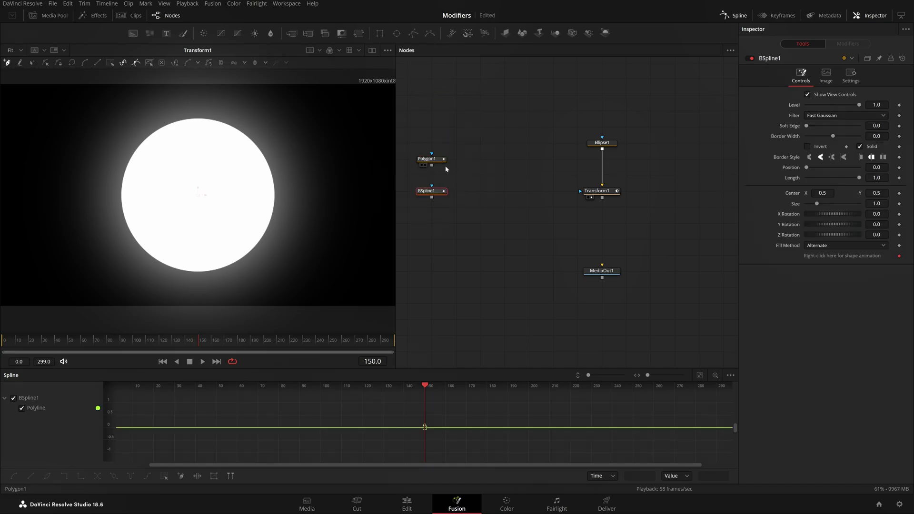
left_click_drag(456, 146, 417, 272)
key("Delete")
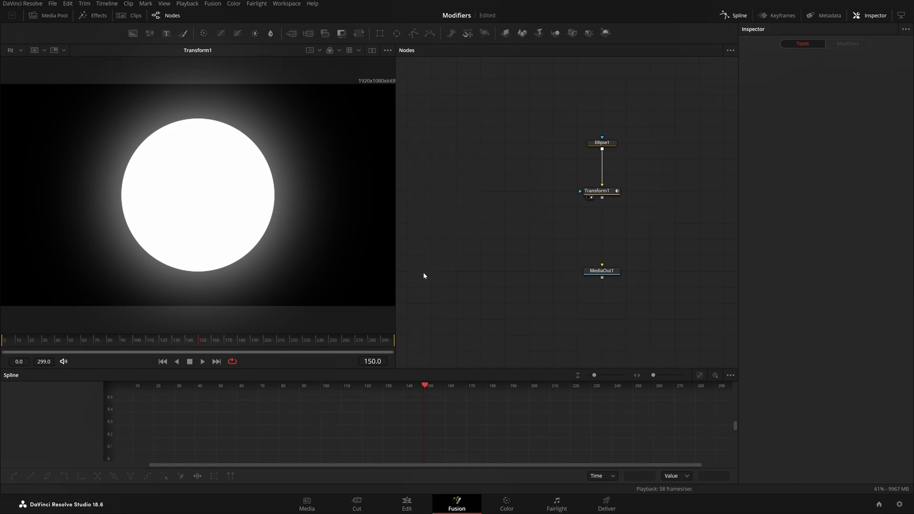
- Hide the spline editor and widen the viewer while narrowing the node graph
left_click(732, 16)
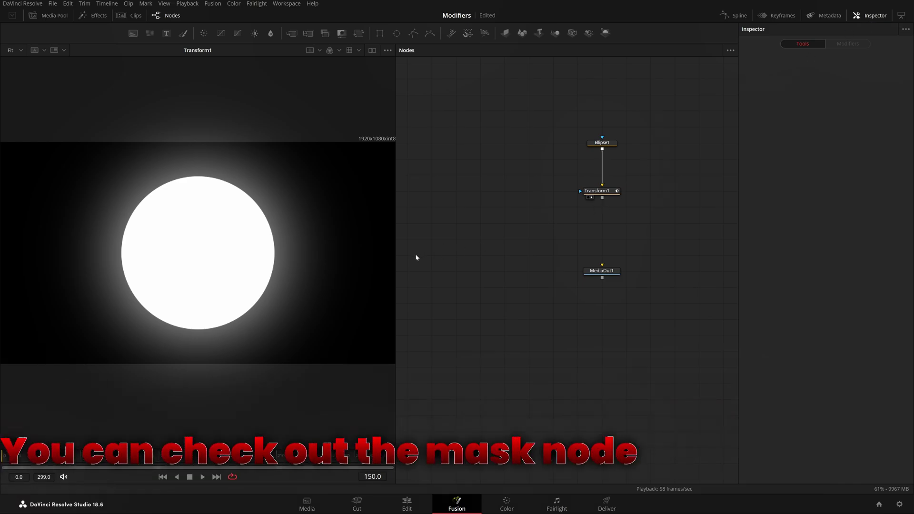
left_click_drag(396, 259, 658, 280)
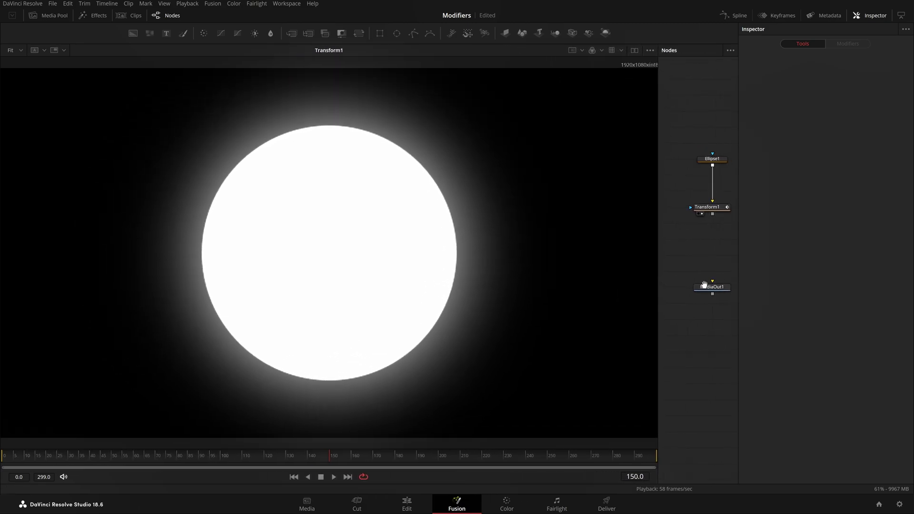